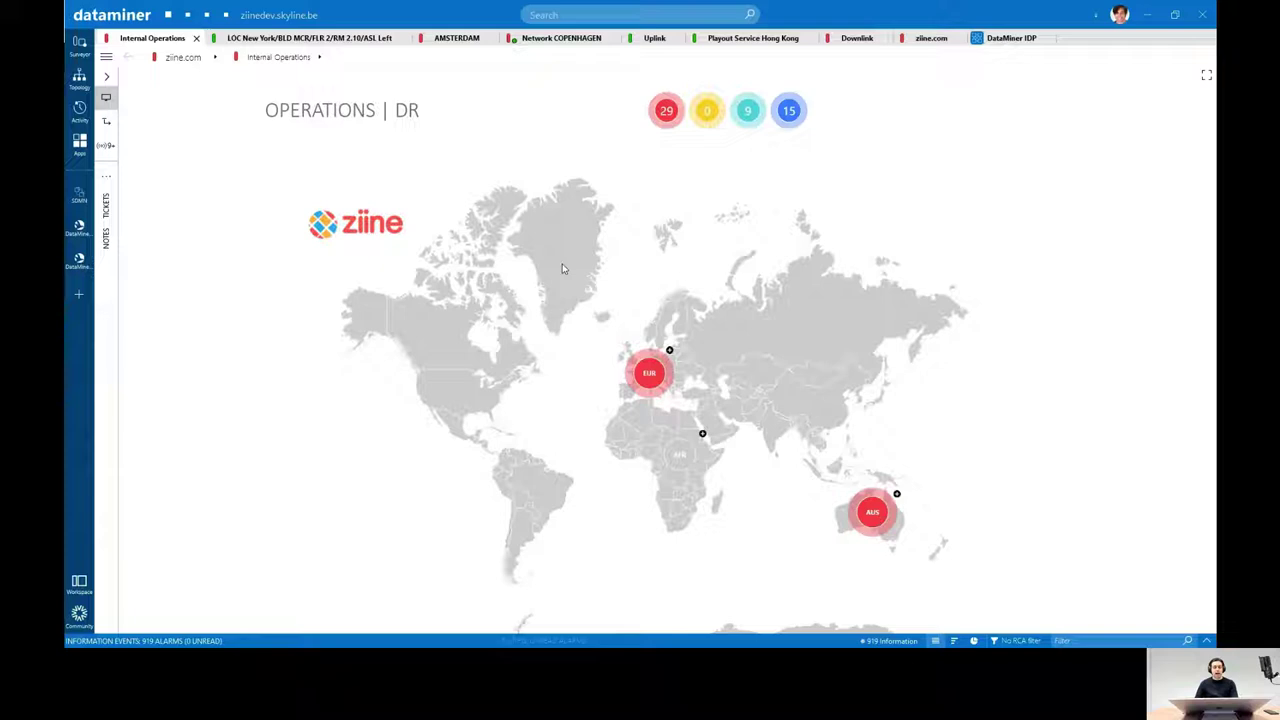
Step: Show and hide the tree, then look at the map page's actions menu without choosing one
{"action": "left_click", "coordinate": [80, 46]}
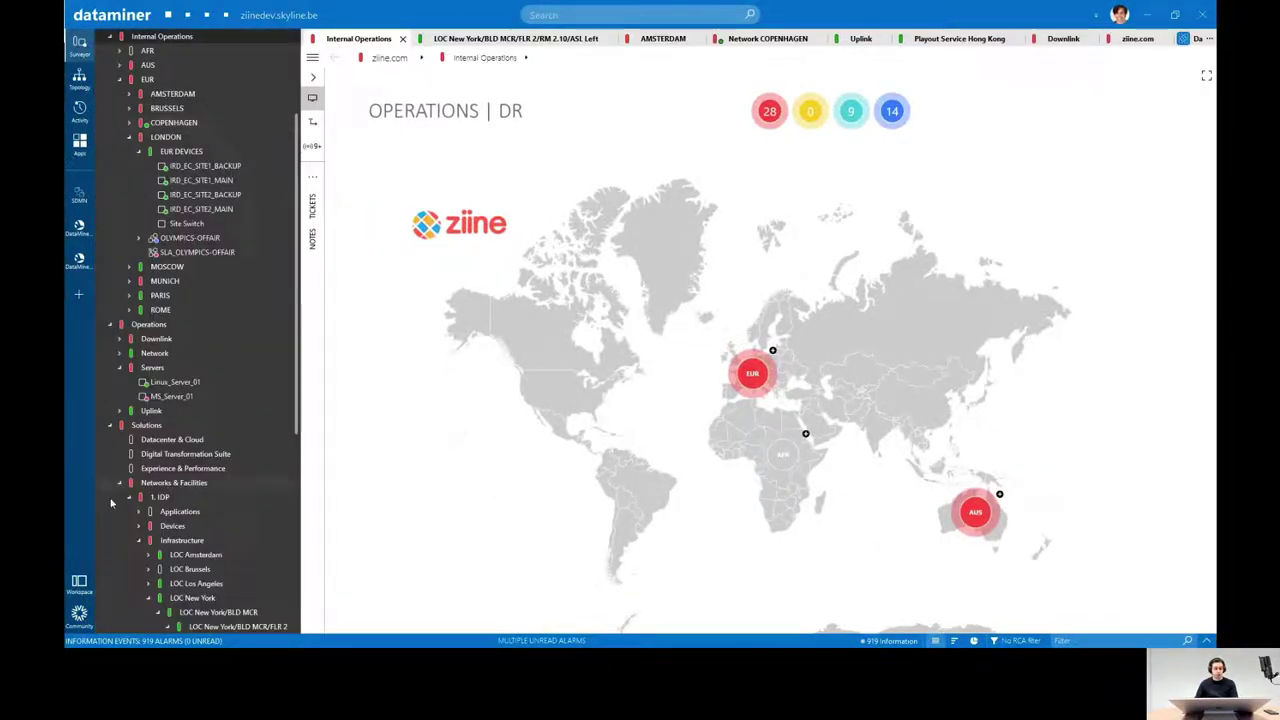
{"action": "left_click", "coordinate": [83, 46]}
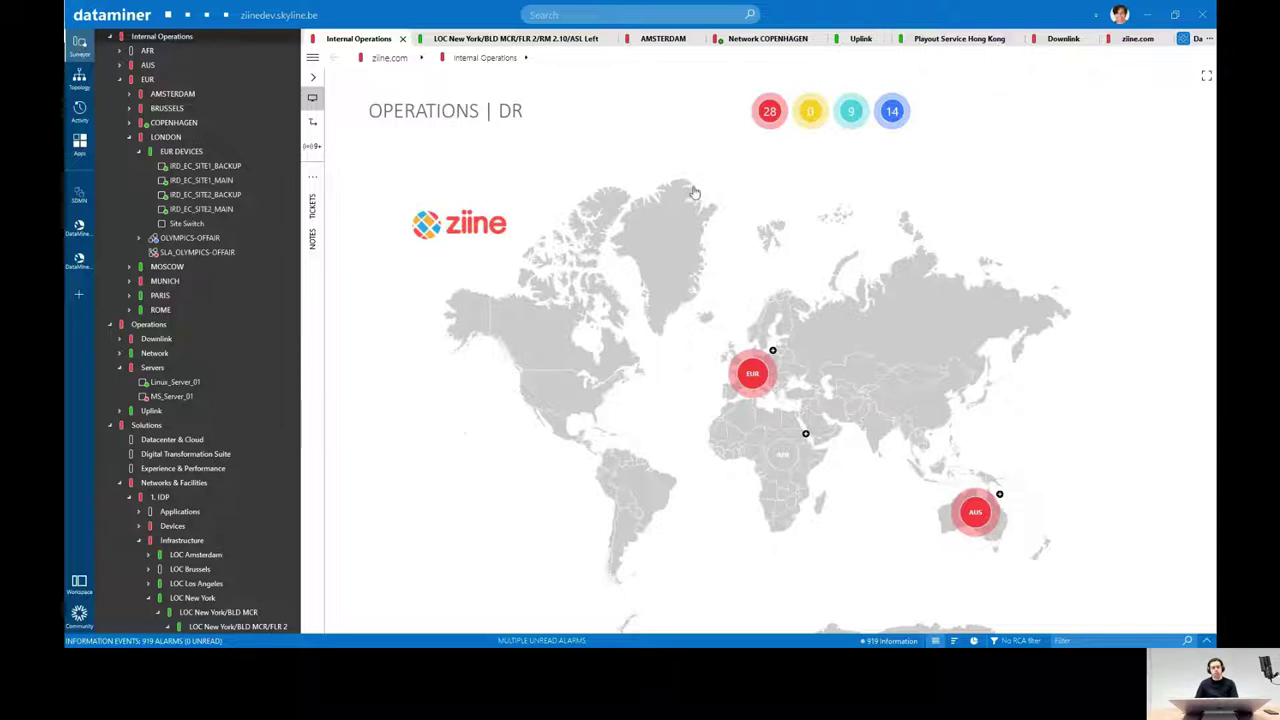
{"action": "right_click", "coordinate": [697, 239]}
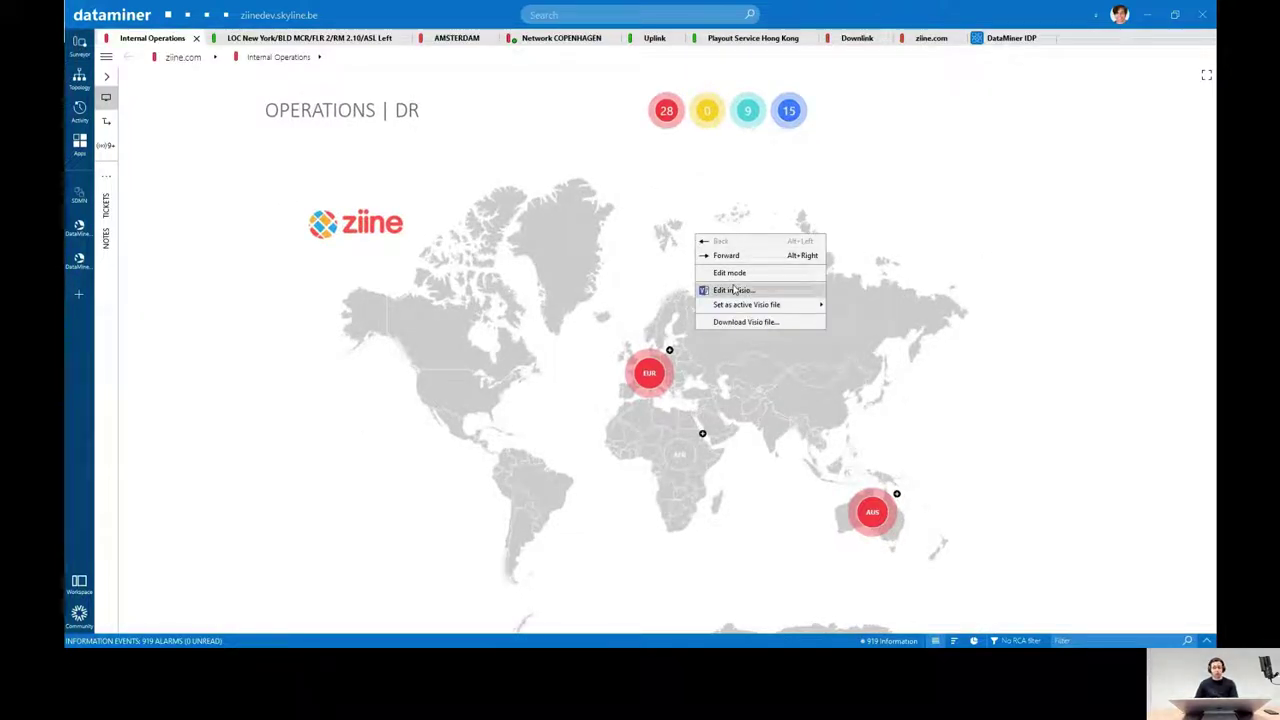
{"action": "left_click", "coordinate": [619, 265]}
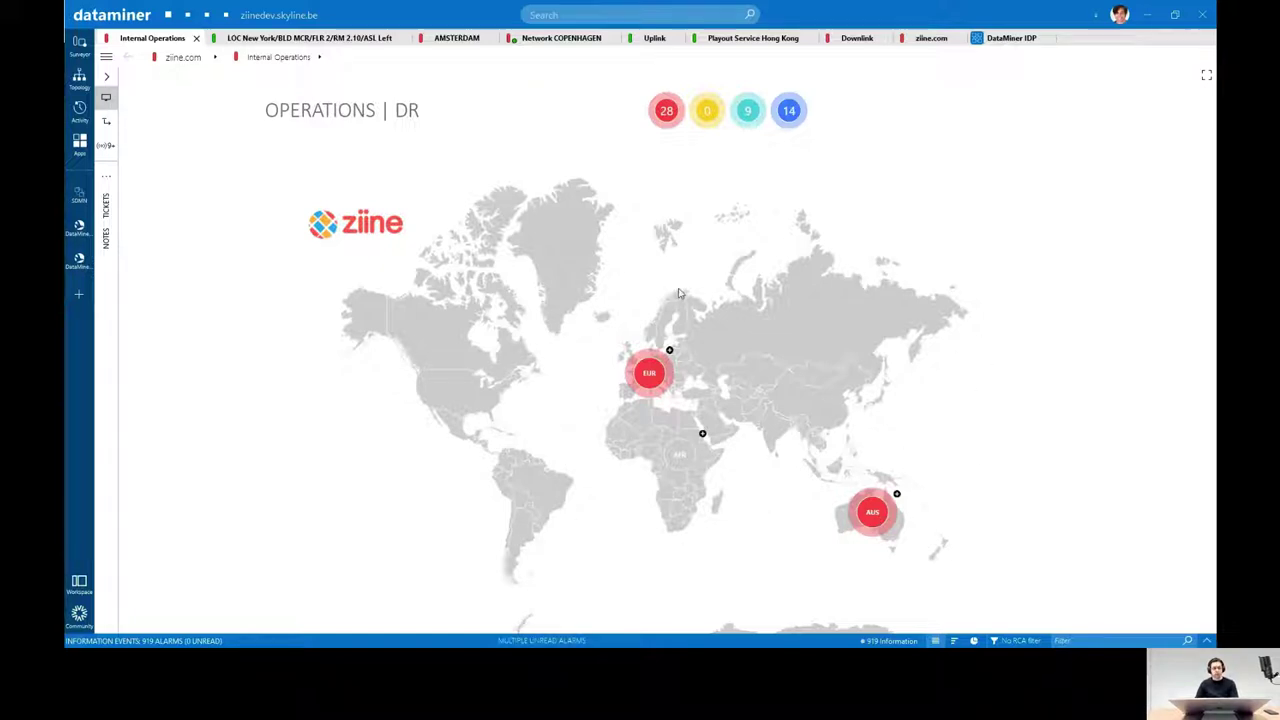
Step: Drill through EUR and LON to IRD_EC_SITE1_MAIN, then show the LOC New York ASL Left aisle
{"action": "left_click", "coordinate": [671, 352]}
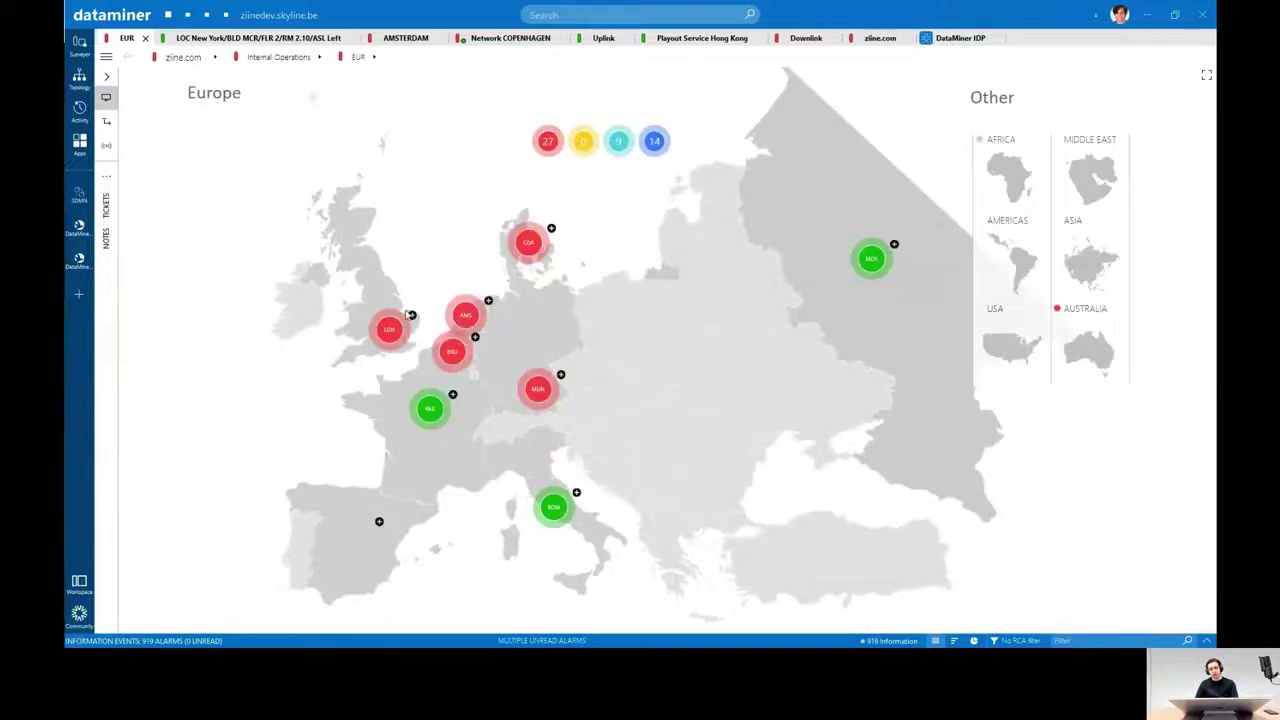
{"action": "left_click", "coordinate": [393, 333]}
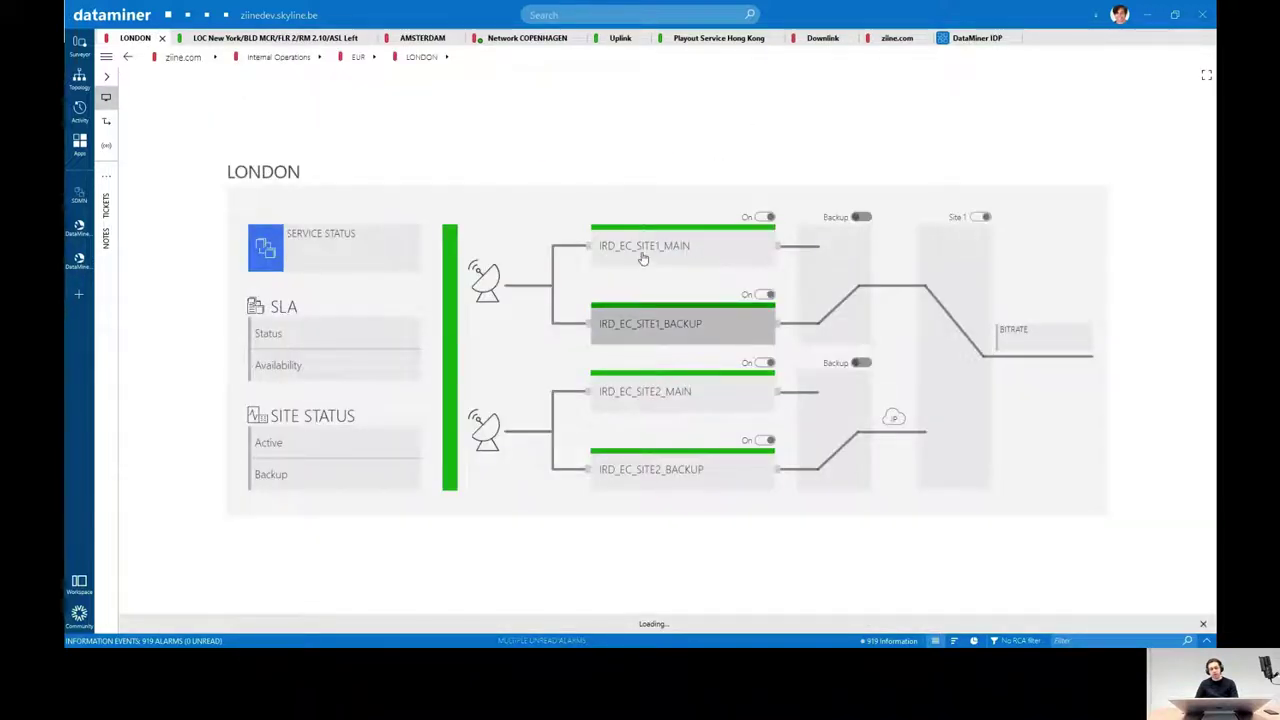
{"action": "left_click", "coordinate": [690, 262]}
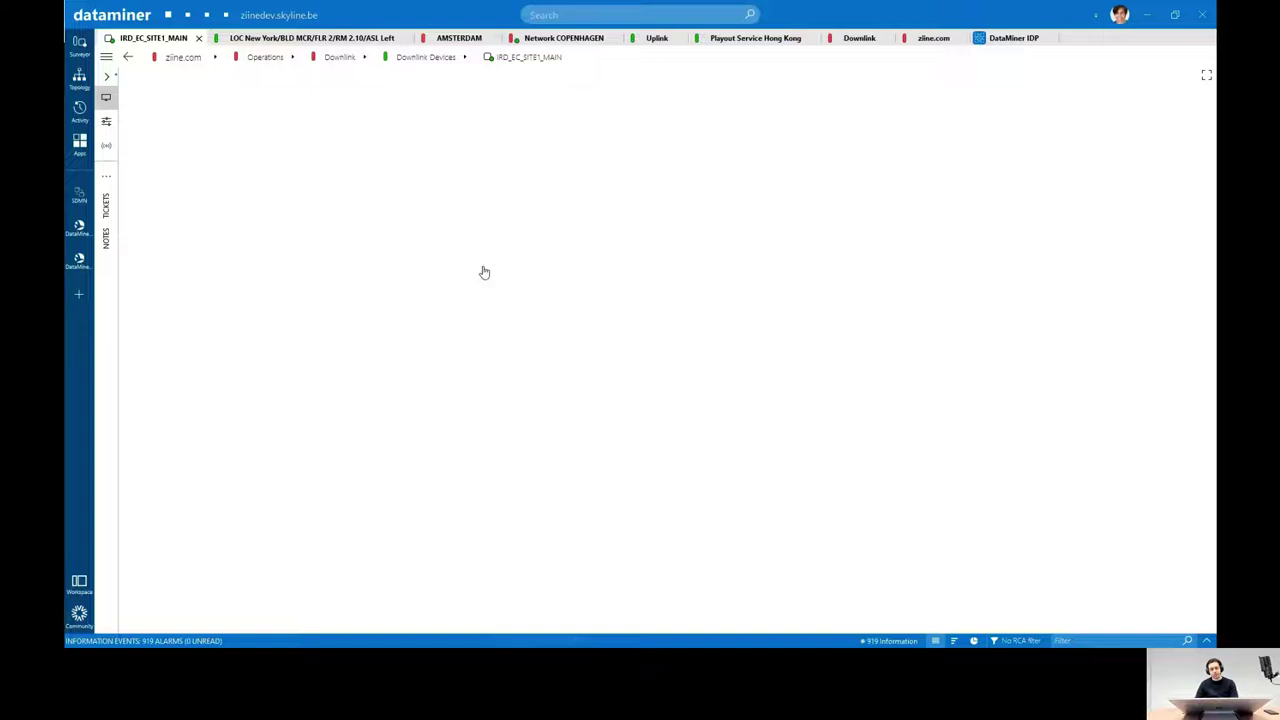
{"action": "left_click", "coordinate": [298, 38]}
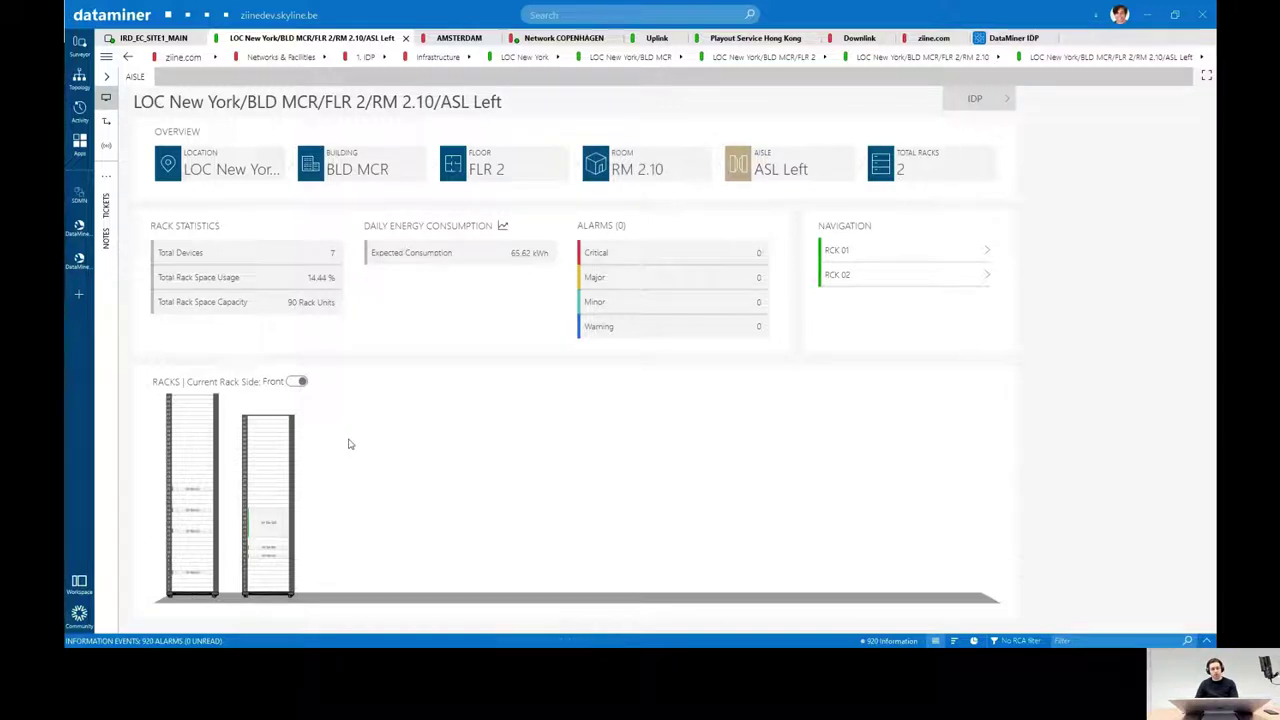
Step: Open MS_Server_01 from the tree in its own card, then close that card
{"action": "left_click", "coordinate": [80, 43]}
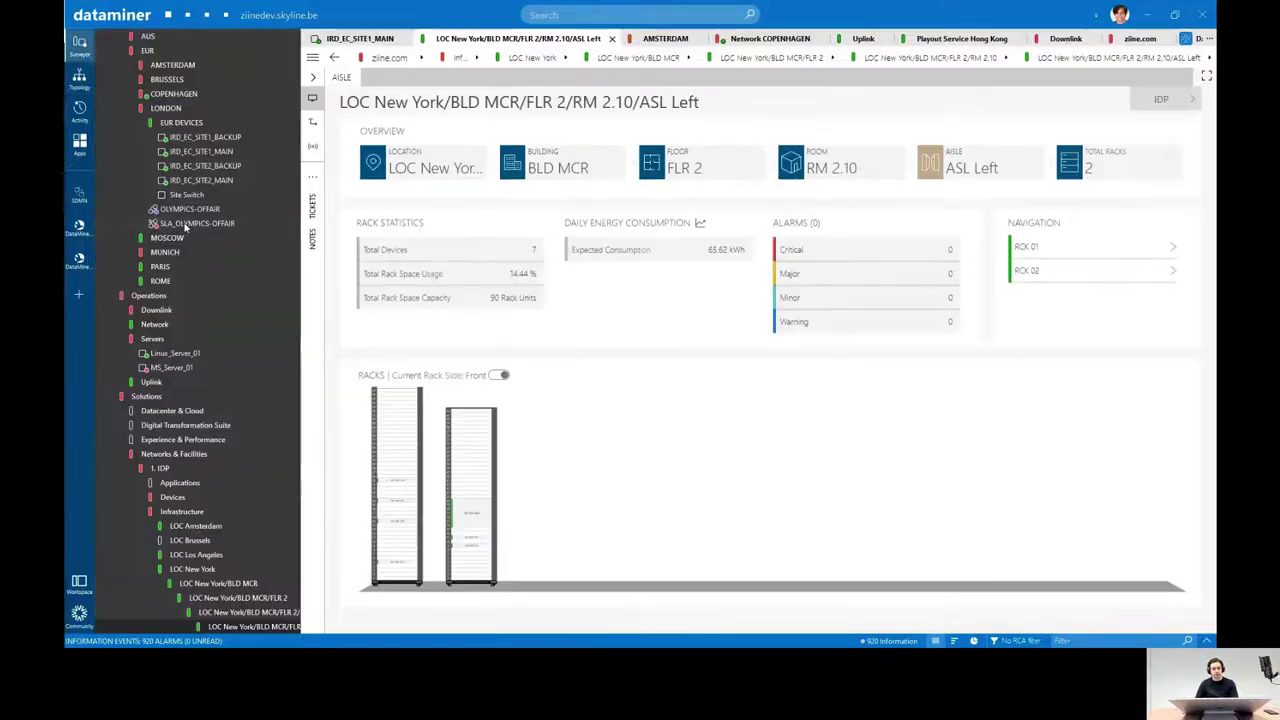
{"action": "left_click", "coordinate": [172, 367]}
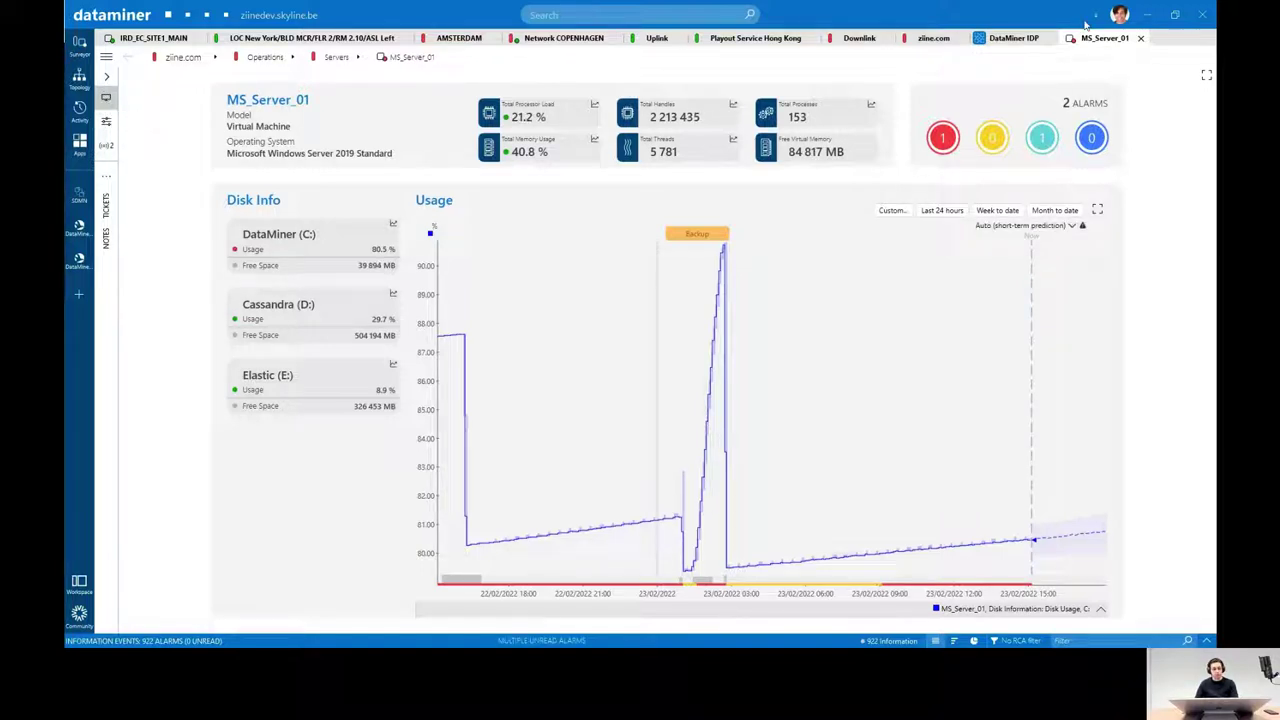
{"action": "left_click", "coordinate": [1140, 38]}
Step: Switch the layout to a grid of all open cards, then back to Tab layout
{"action": "left_click", "coordinate": [1121, 24]}
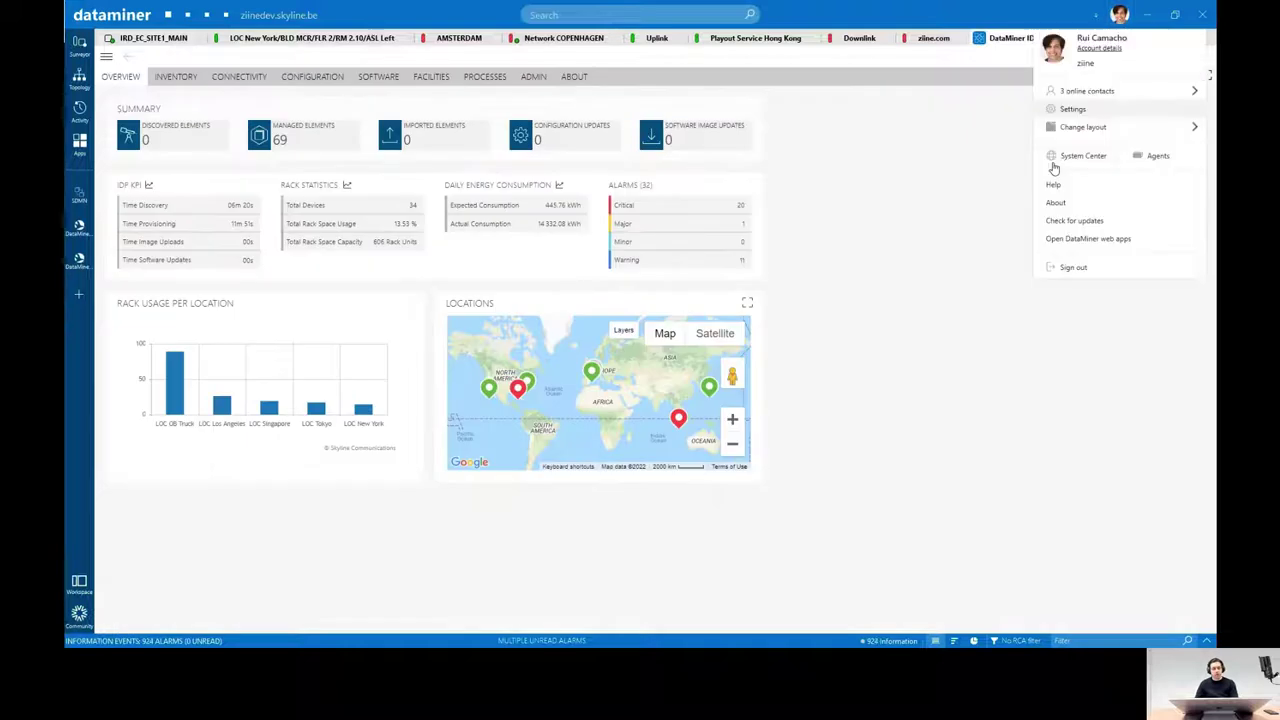
{"action": "left_click", "coordinate": [1073, 126]}
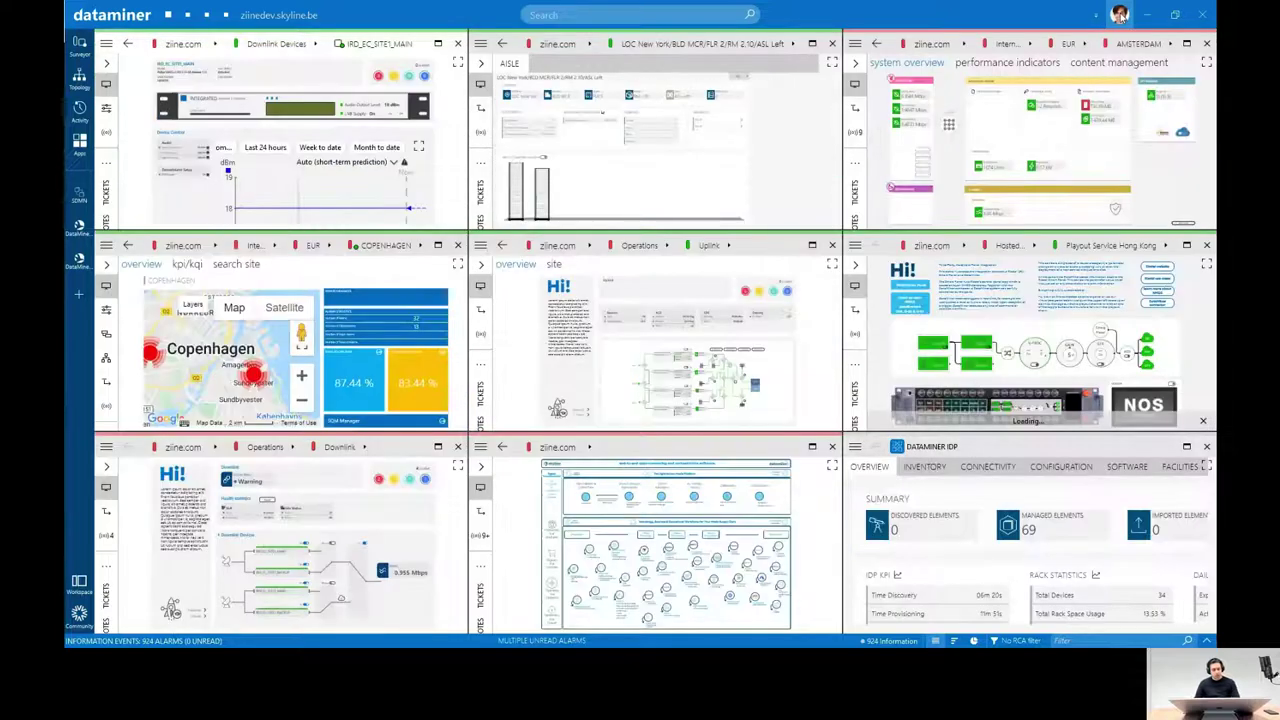
{"action": "left_click", "coordinate": [1120, 14]}
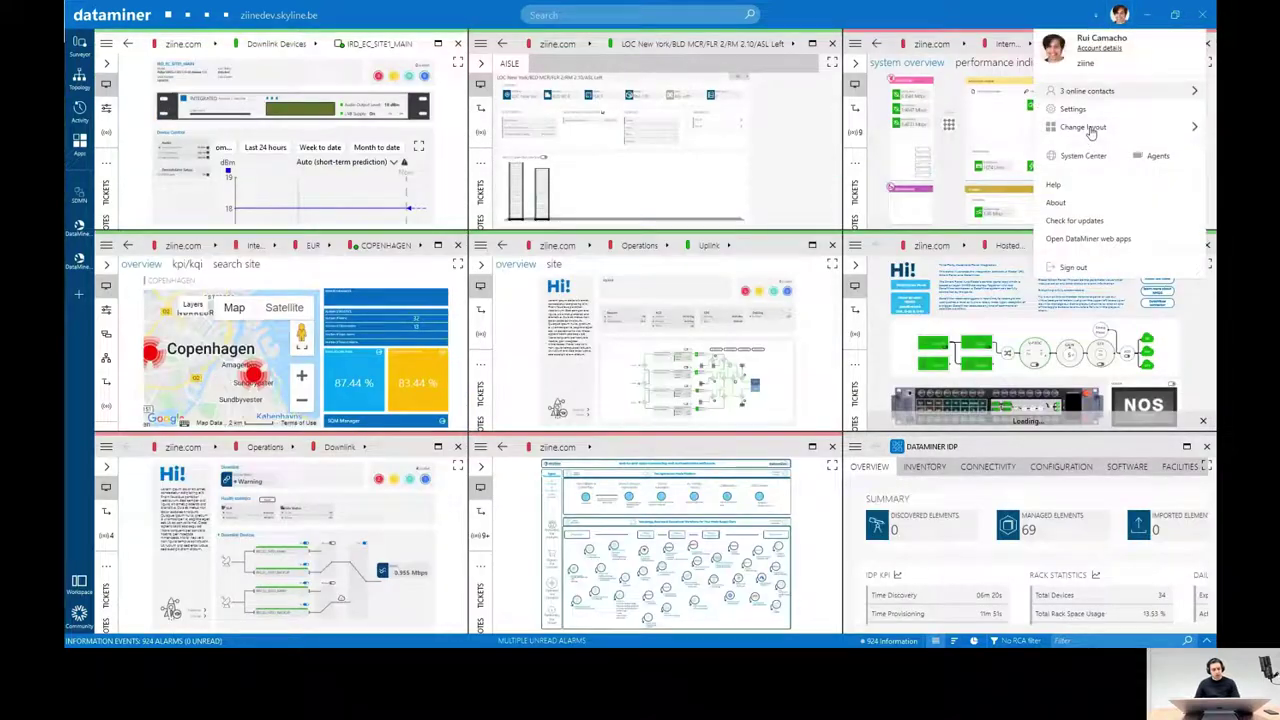
{"action": "mouse_move", "coordinate": [1085, 128]}
{"action": "left_click", "coordinate": [975, 219]}
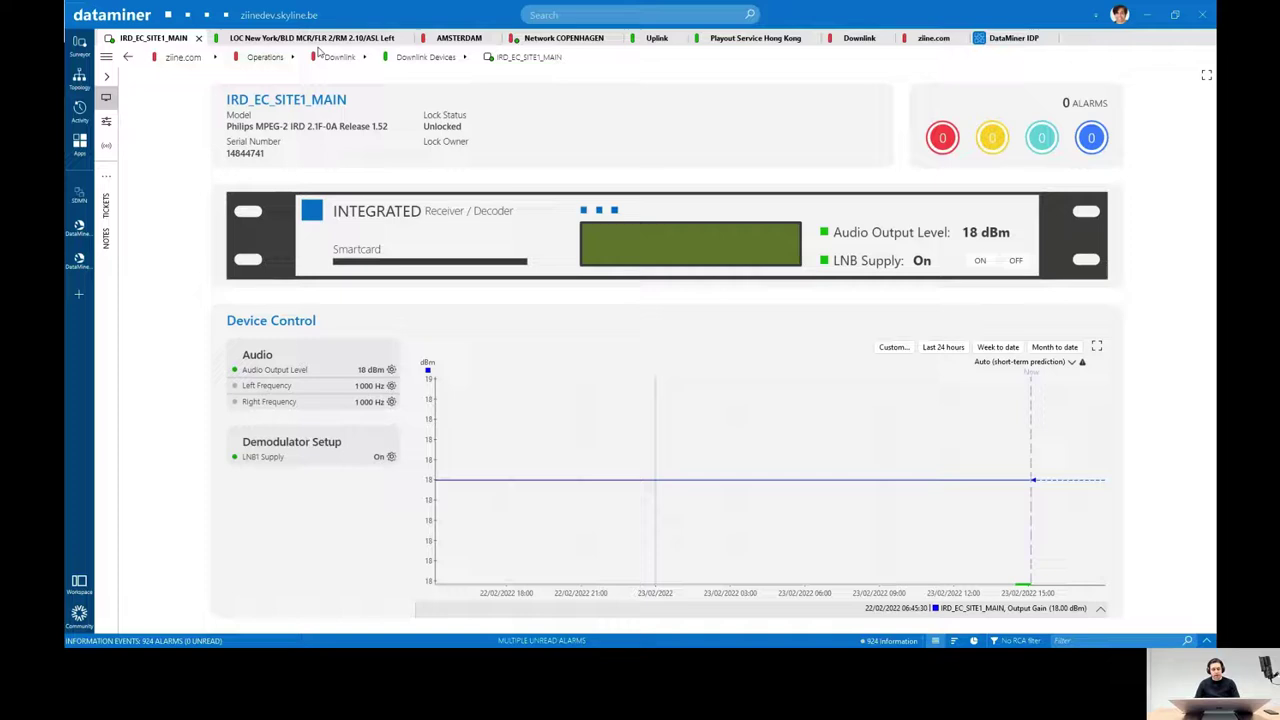
Step: From the ASL Left aisle card, go to LOC New York via the Infrastructure breadcrumb
{"action": "left_click", "coordinate": [313, 40]}
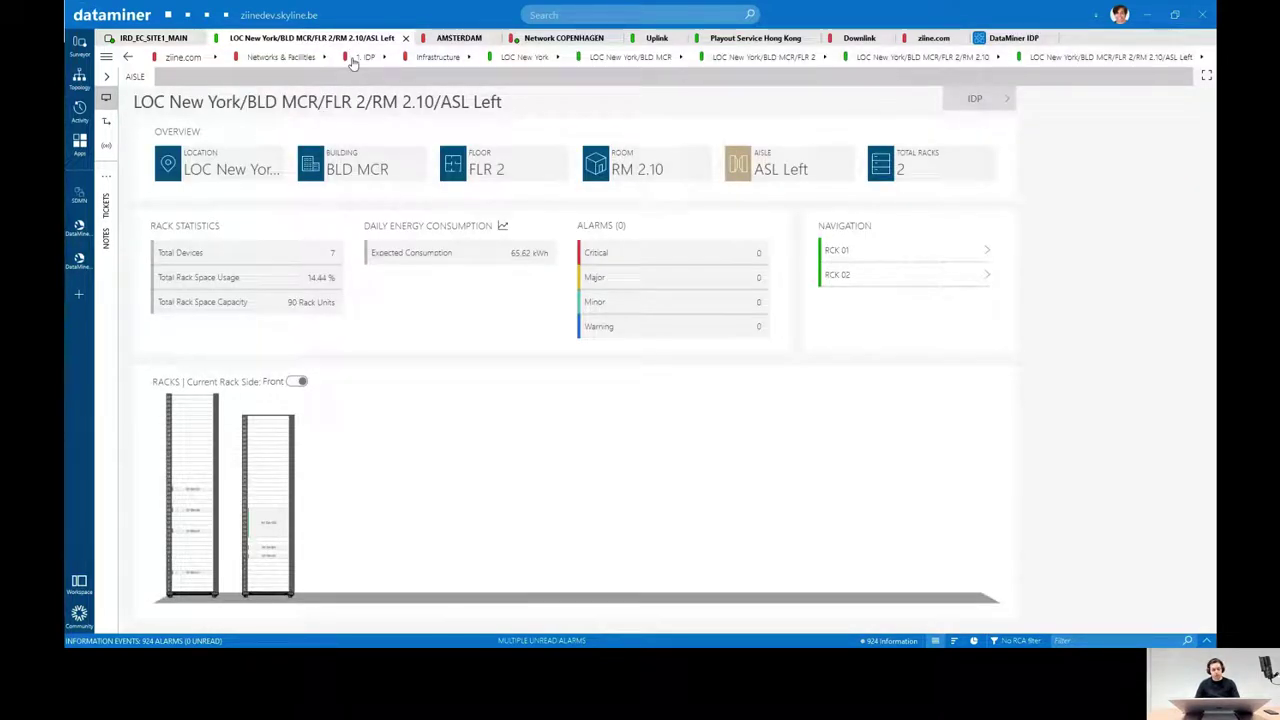
{"action": "left_click", "coordinate": [467, 57]}
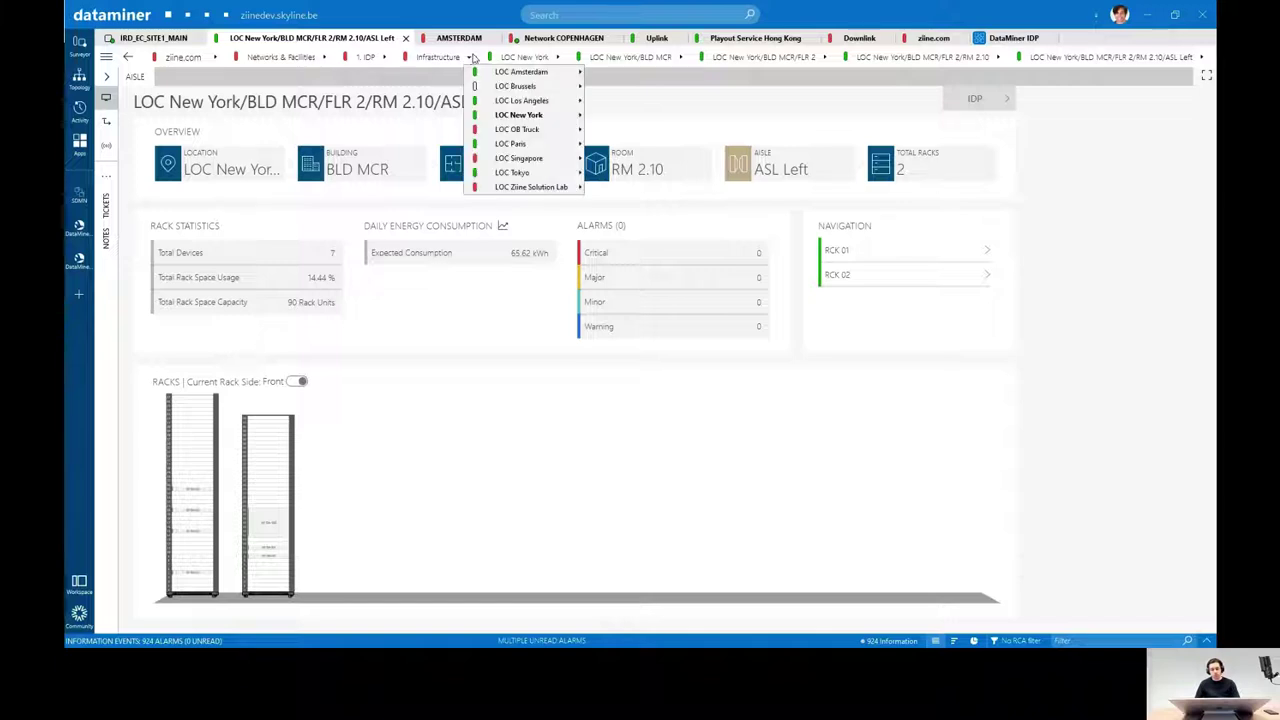
{"action": "left_click", "coordinate": [526, 115]}
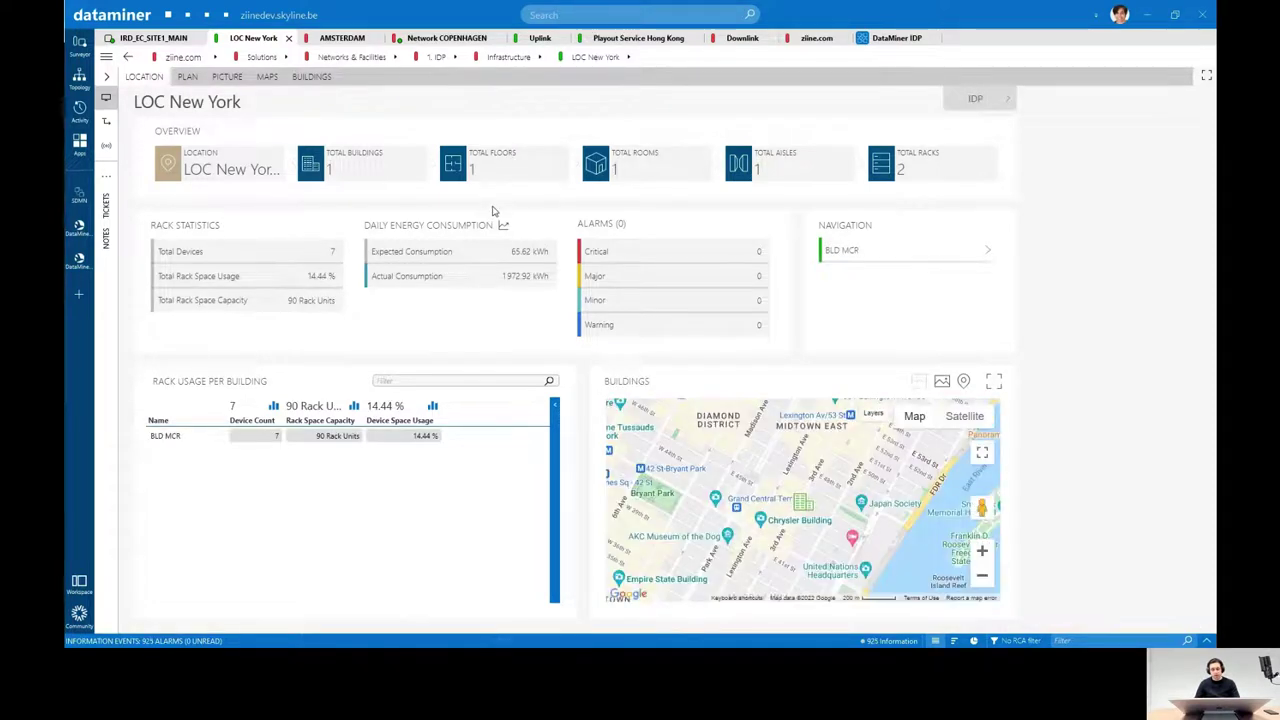
Step: Look through the Card display settings in Cube Settings, closing without changes
{"action": "left_click", "coordinate": [1119, 16]}
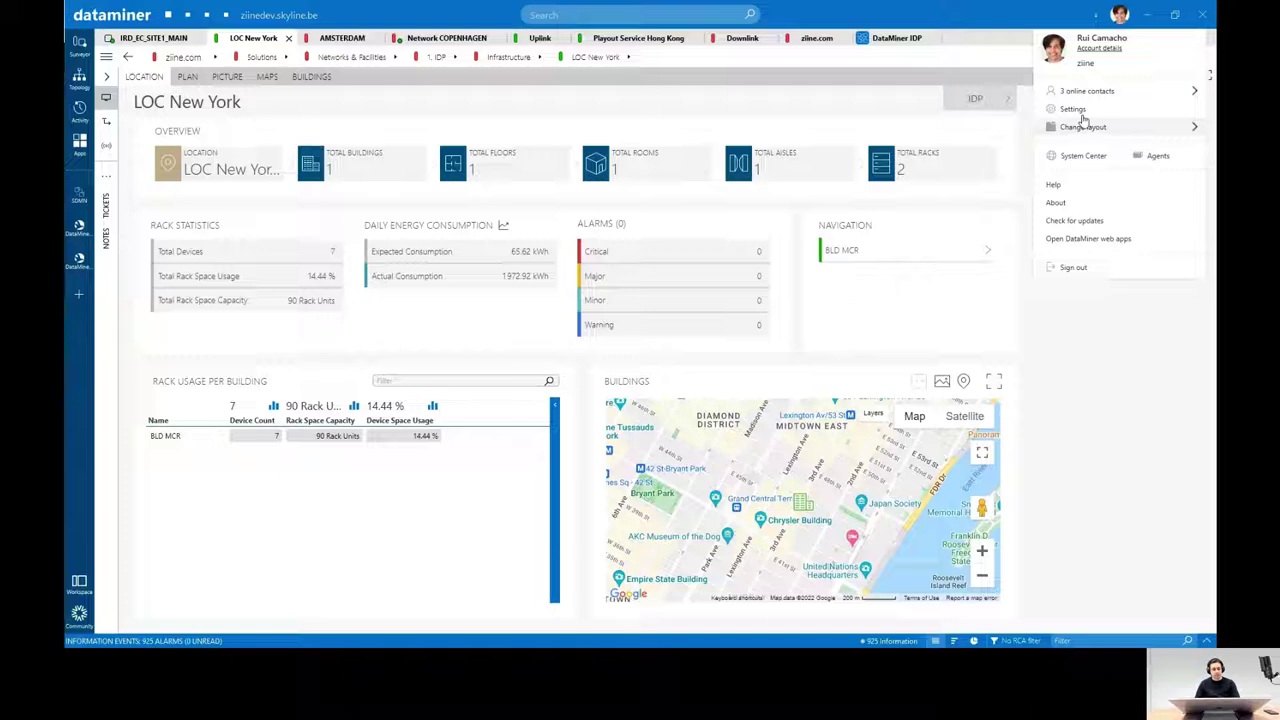
{"action": "left_click", "coordinate": [1080, 110]}
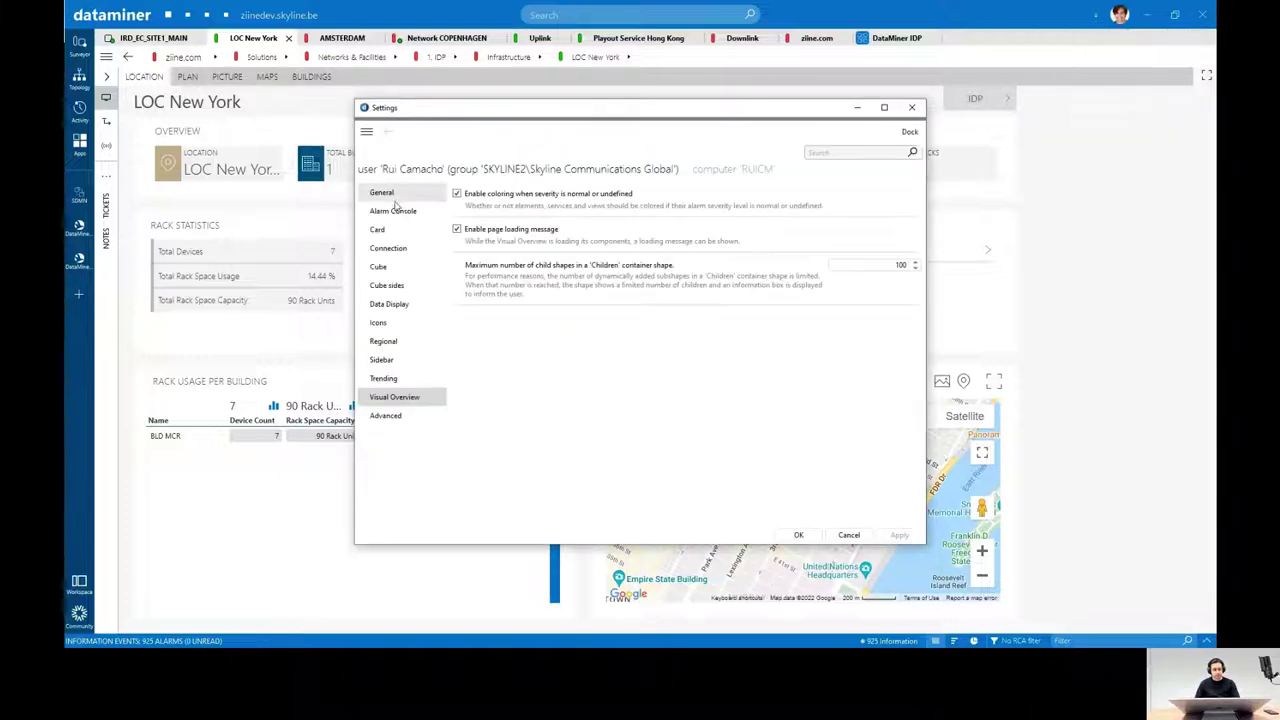
{"action": "left_click", "coordinate": [378, 230]}
{"action": "scroll", "coordinate": [691, 277], "scroll_direction": "down", "scroll_amount": 5}
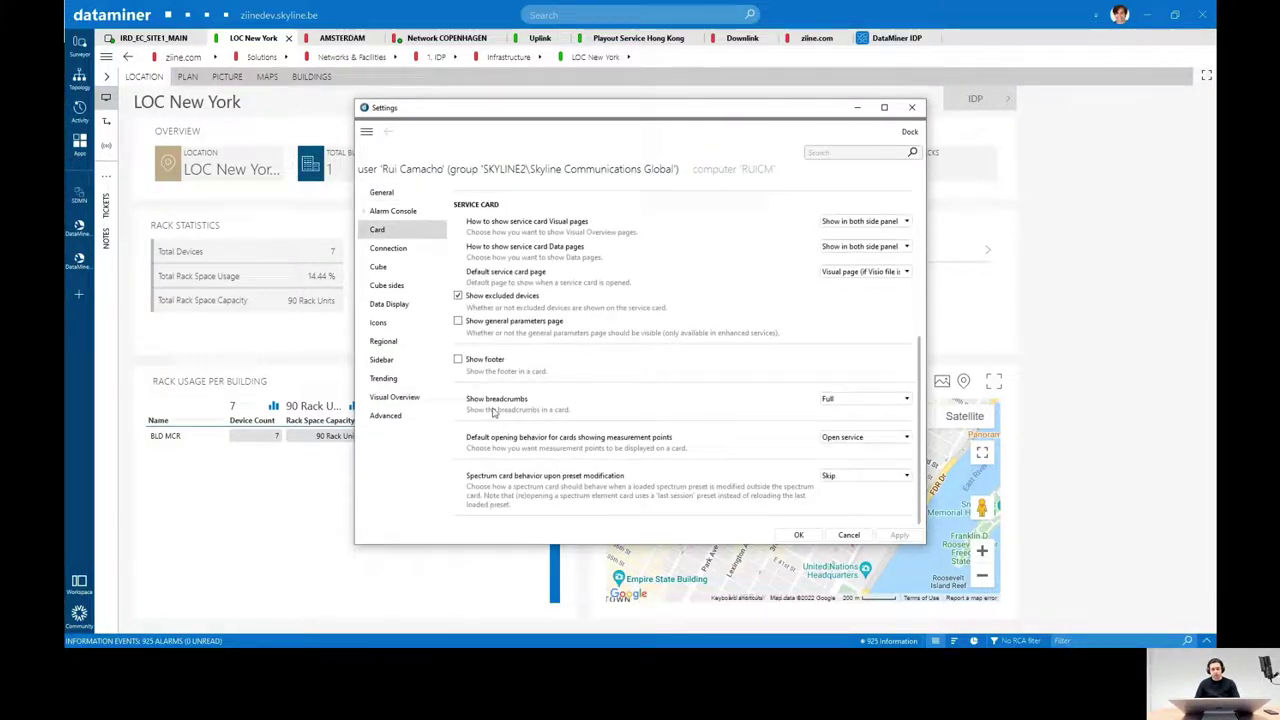
{"action": "left_click", "coordinate": [912, 107]}
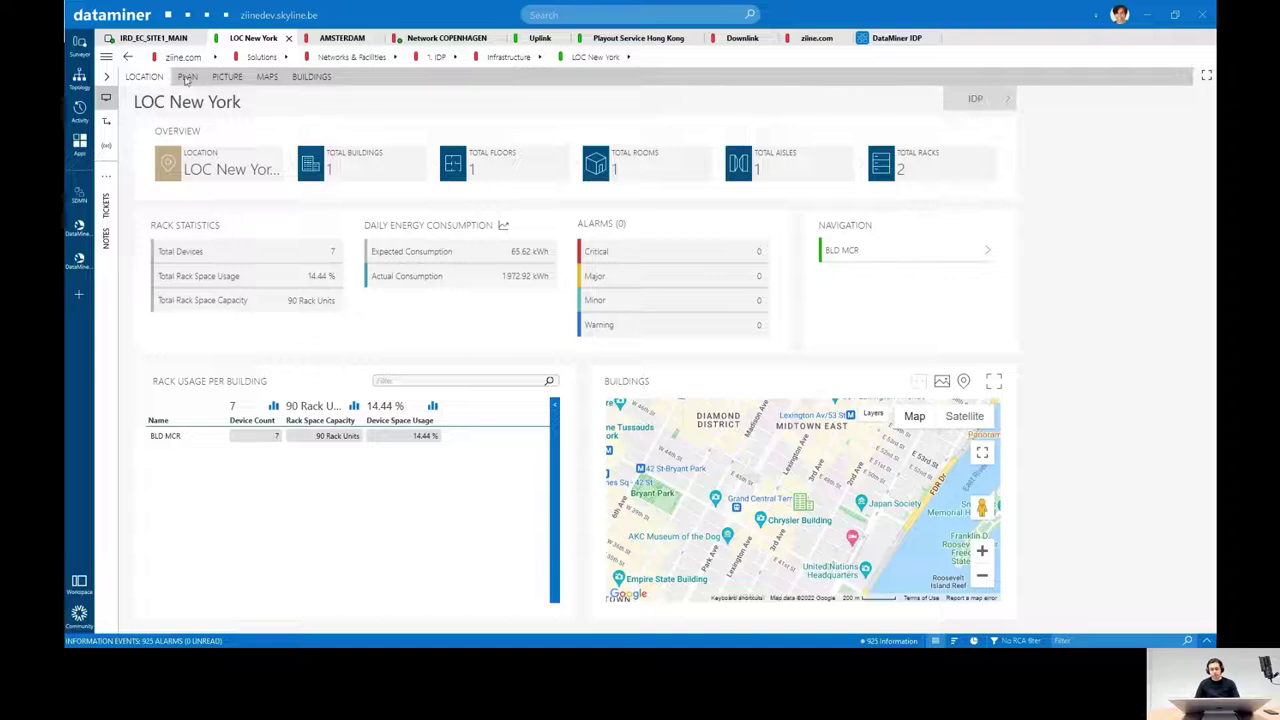
Step: Close the card options list and zoom the LOC New York overview in and back out
{"action": "left_click", "coordinate": [106, 58]}
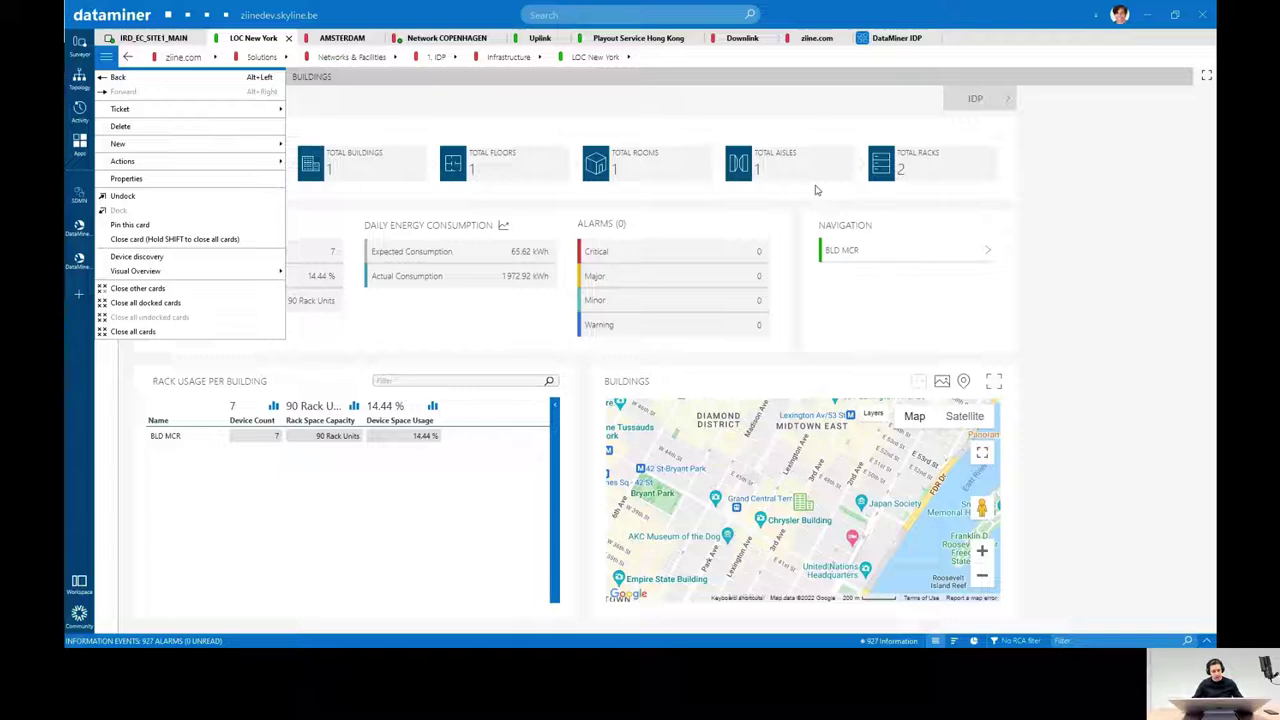
{"action": "left_click", "coordinate": [1146, 208]}
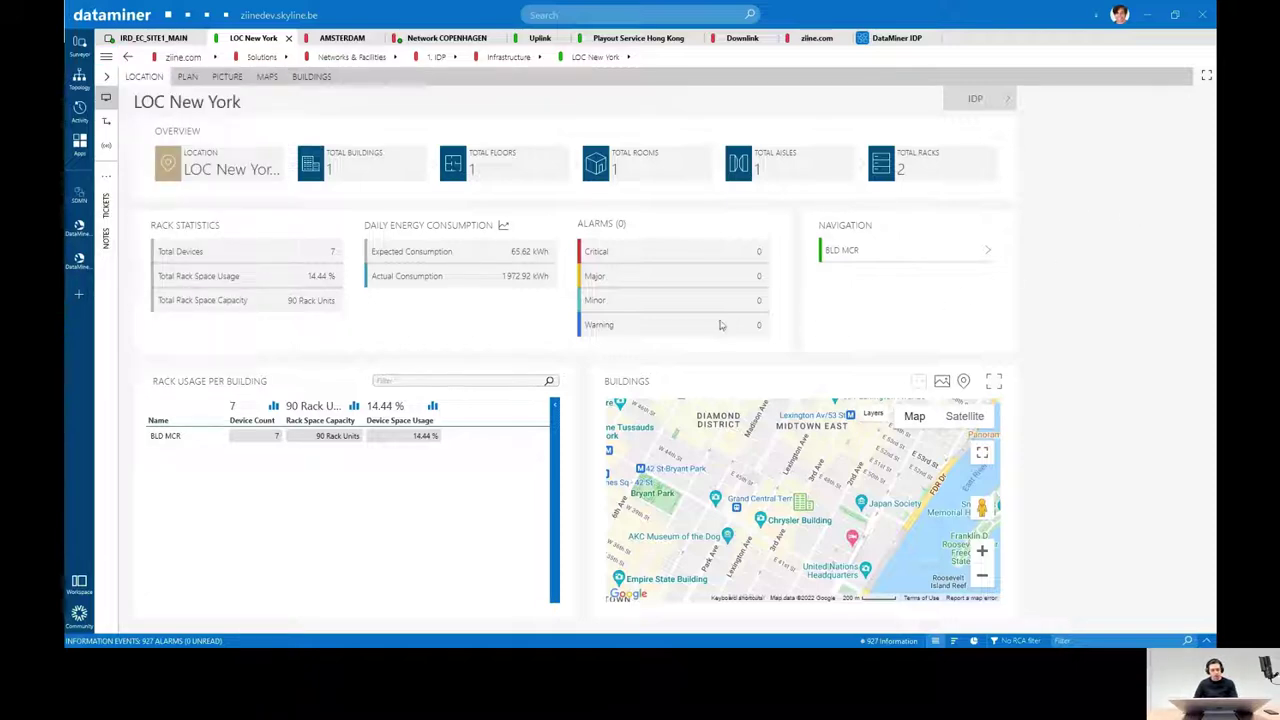
{"action": "scroll", "coordinate": [471, 337], "scroll_direction": "up", "scroll_amount": 3}
{"action": "scroll", "coordinate": [473, 339], "scroll_direction": "down", "scroll_amount": 3}
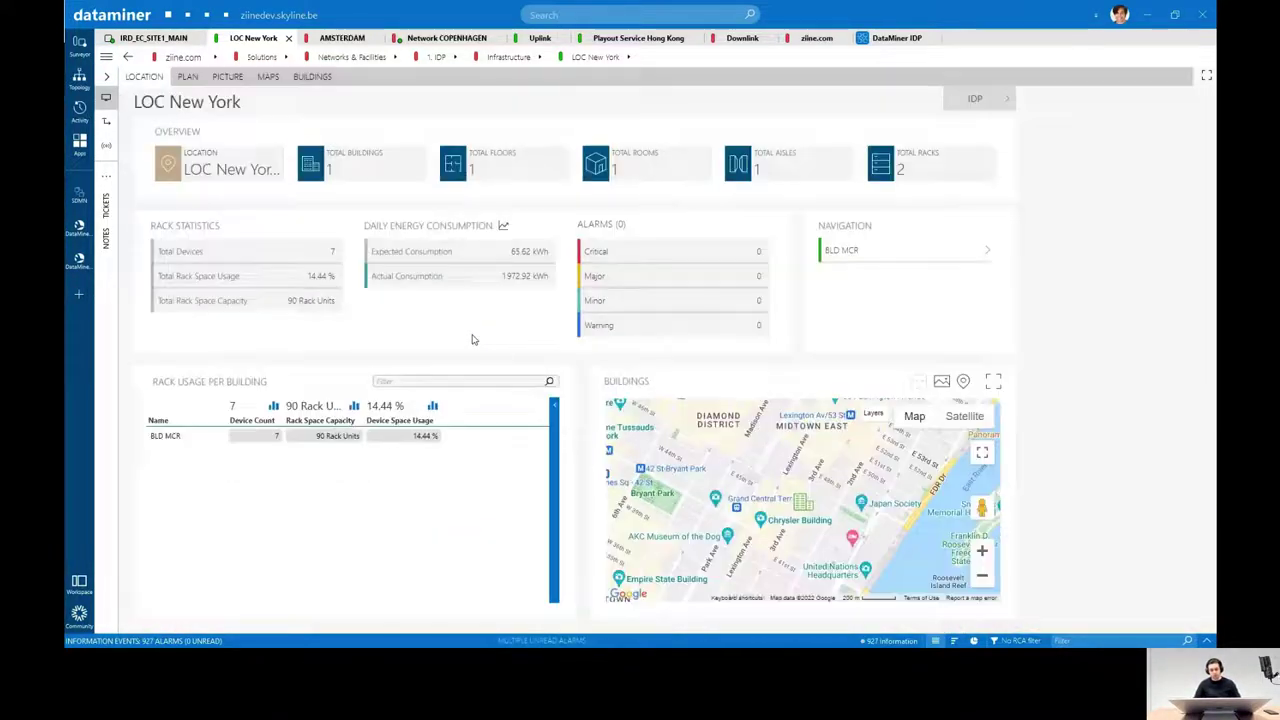
{"action": "scroll", "coordinate": [473, 339], "scroll_direction": "up", "scroll_amount": 3}
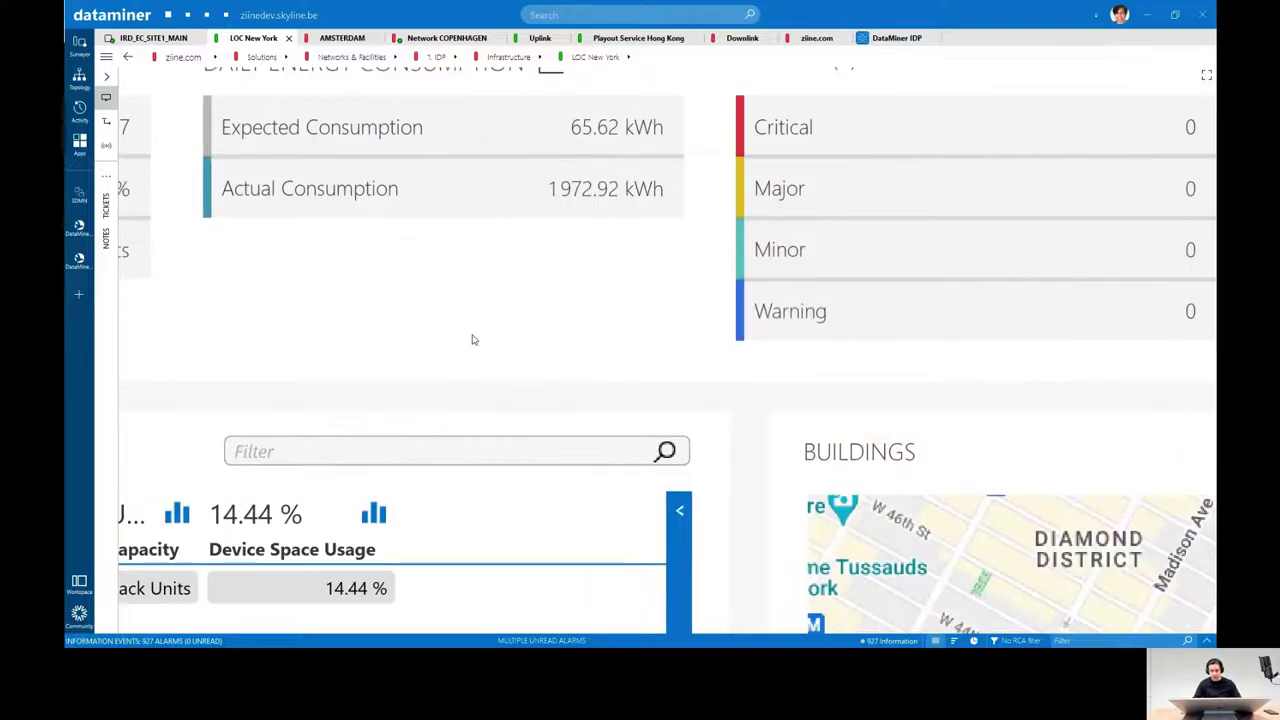
{"action": "scroll", "coordinate": [473, 339], "scroll_direction": "down", "scroll_amount": 3}
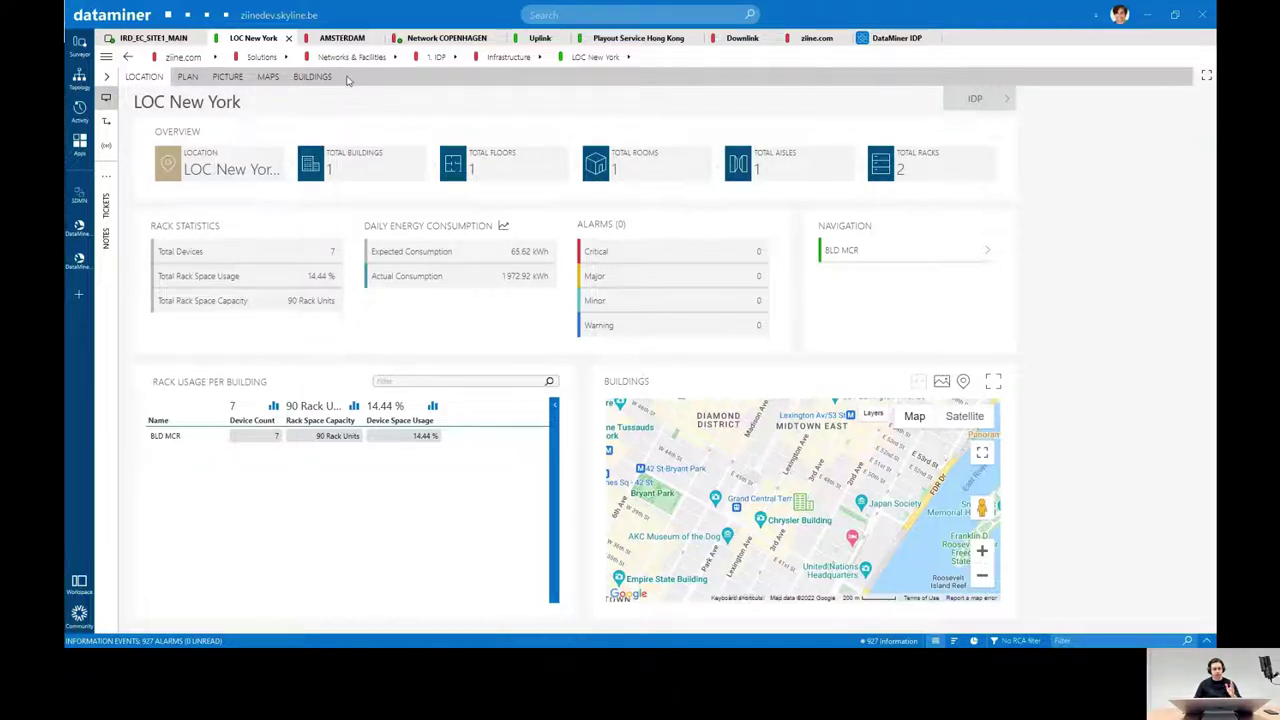
Step: On the AMSTERDAM card, view performance indicators and content management, then return to system overview
{"action": "left_click", "coordinate": [342, 38]}
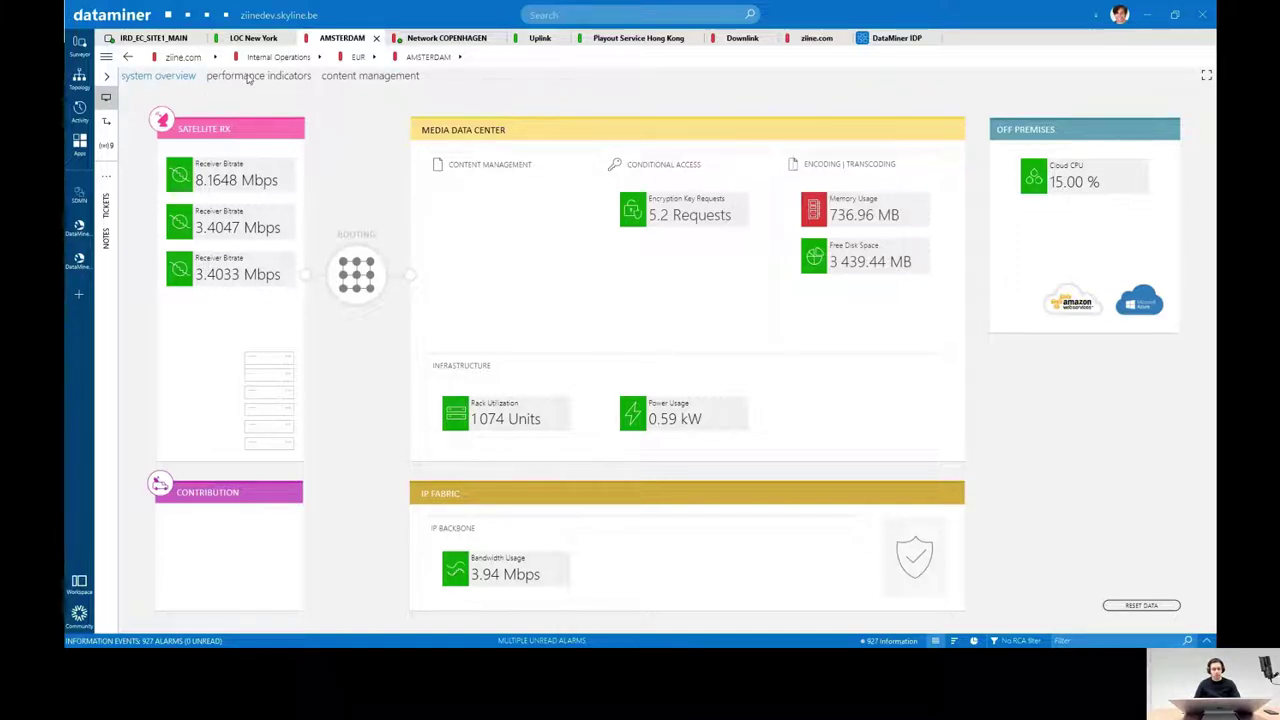
{"action": "left_click", "coordinate": [250, 76]}
{"action": "left_click", "coordinate": [345, 78]}
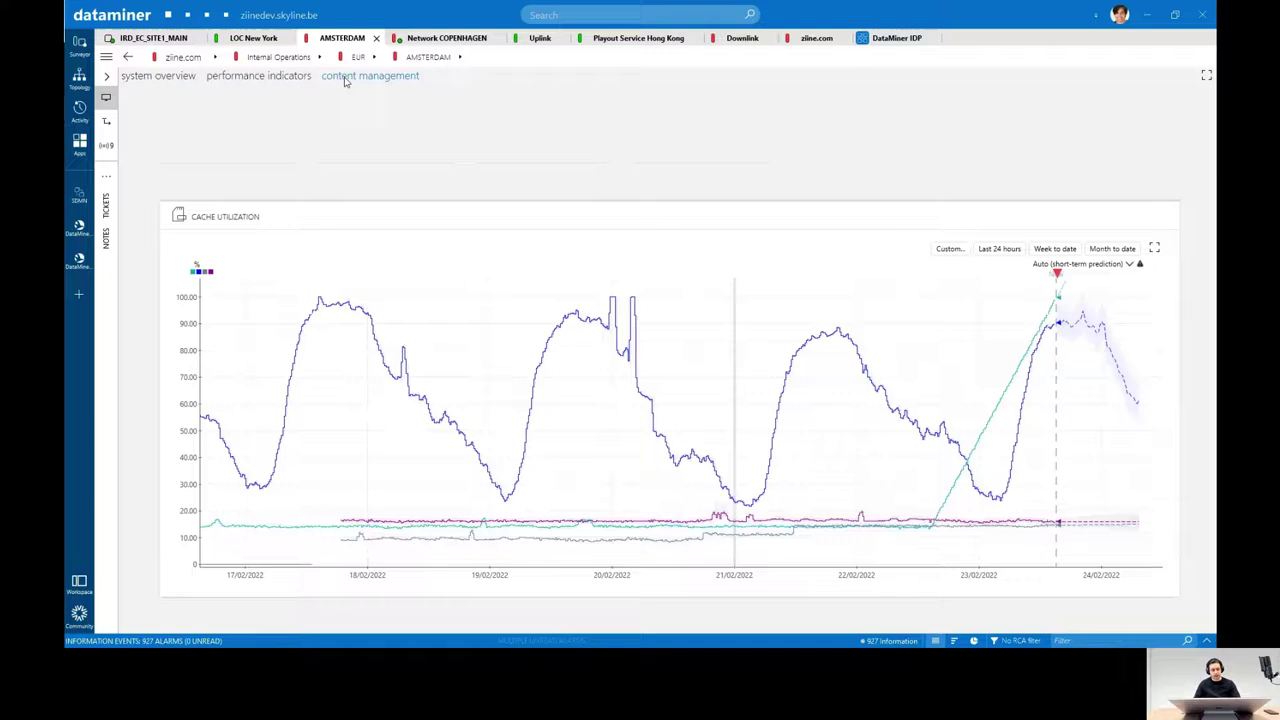
{"action": "left_click", "coordinate": [160, 77]}
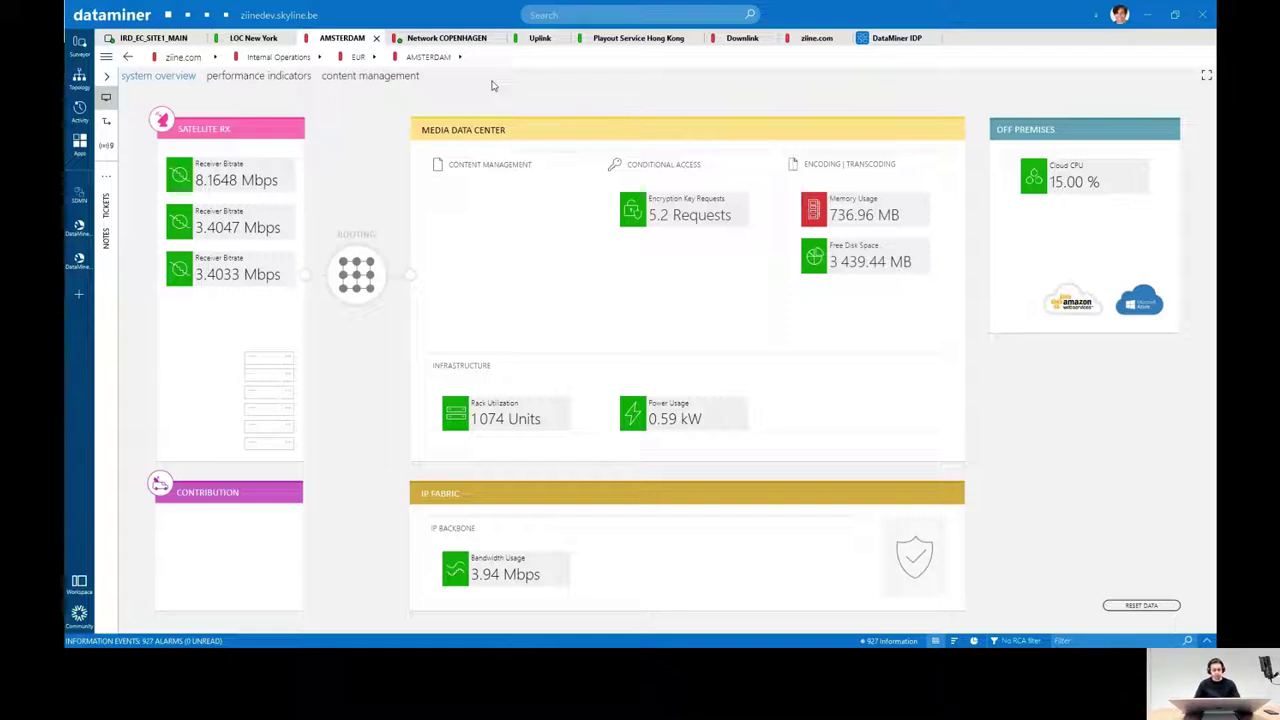
{"action": "left_click", "coordinate": [462, 38]}
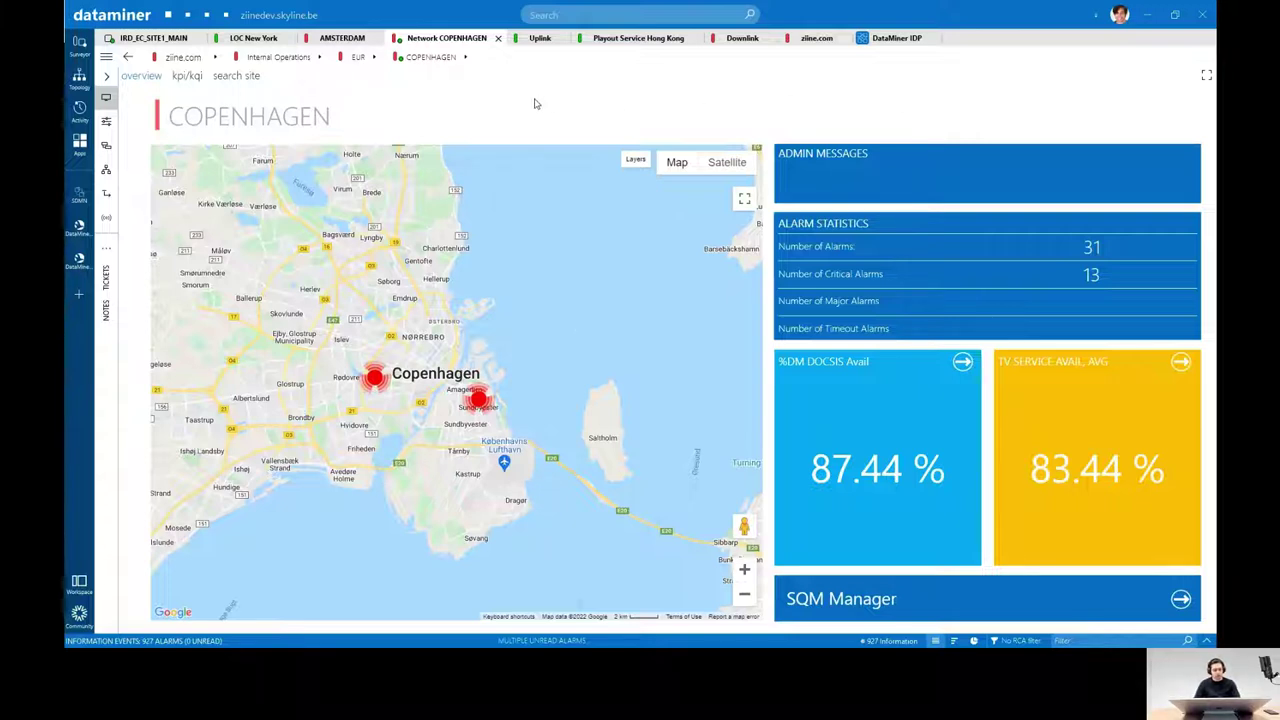
{"action": "left_click", "coordinate": [184, 76]}
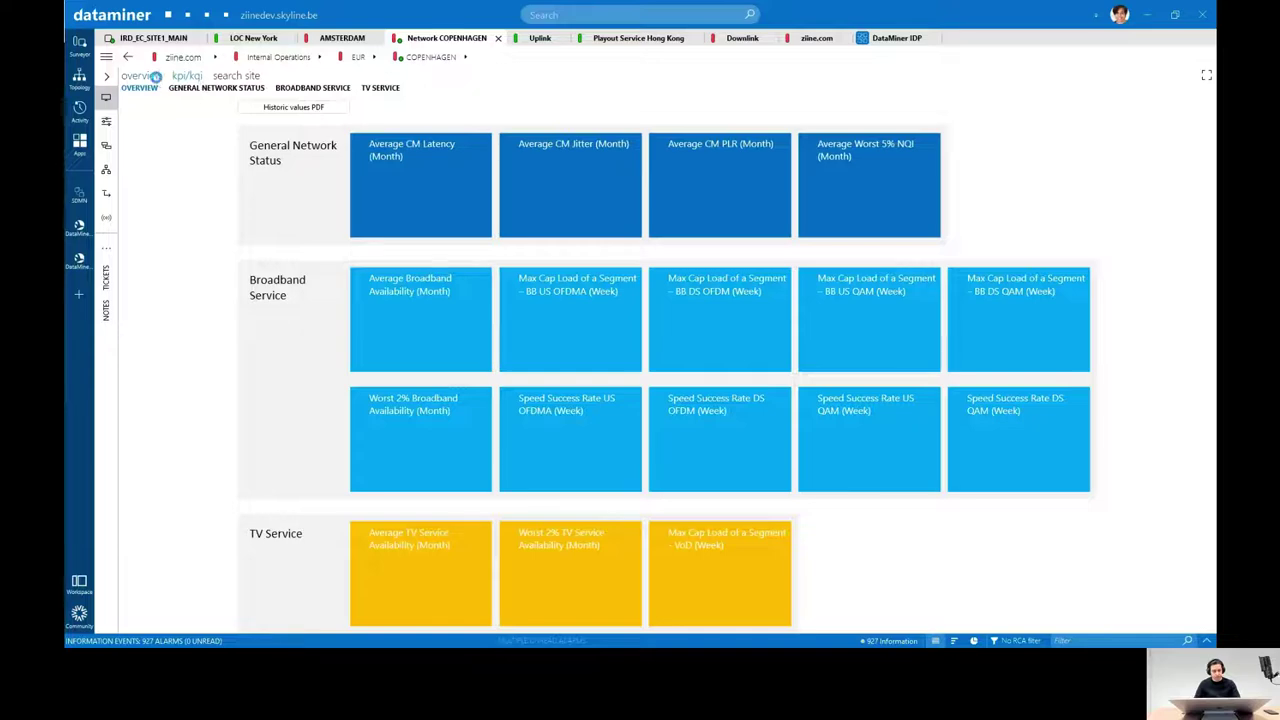
{"action": "left_click", "coordinate": [152, 77]}
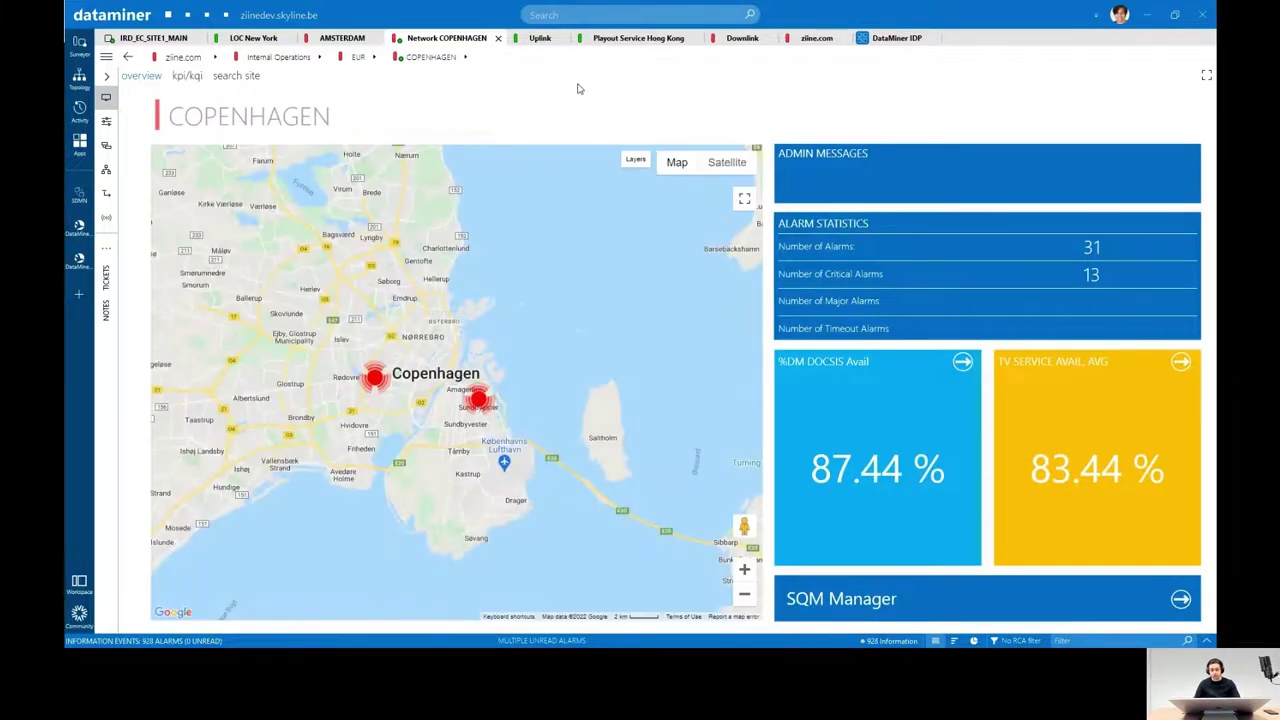
Step: Show the Uplink site diagram and rotate the middle, lower and top waveguide switches
{"action": "left_click", "coordinate": [526, 38]}
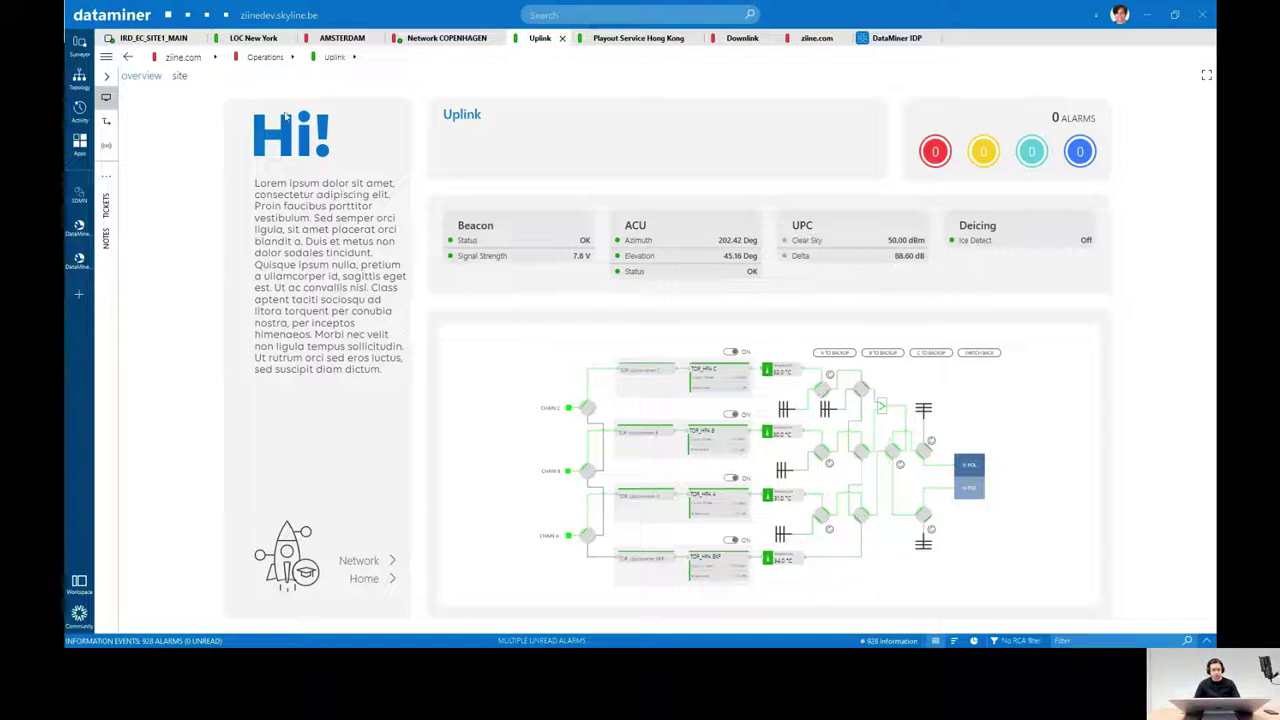
{"action": "left_click", "coordinate": [182, 77]}
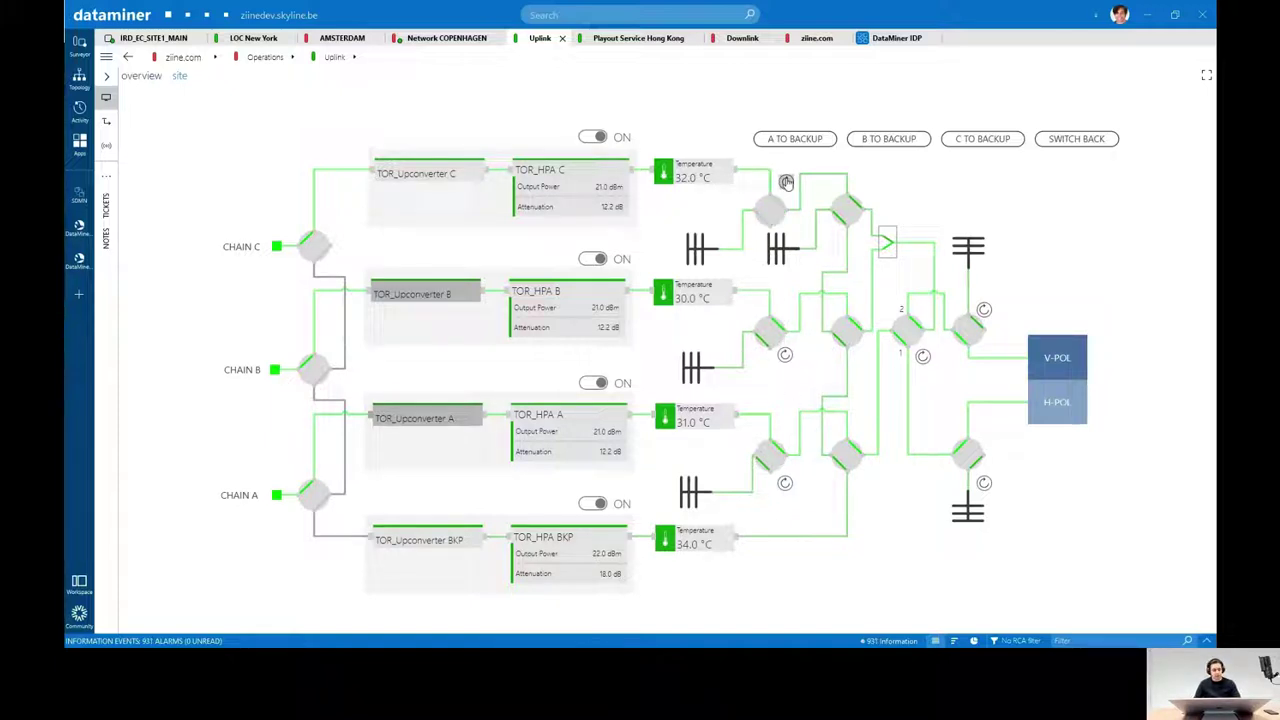
{"action": "left_click", "coordinate": [785, 354]}
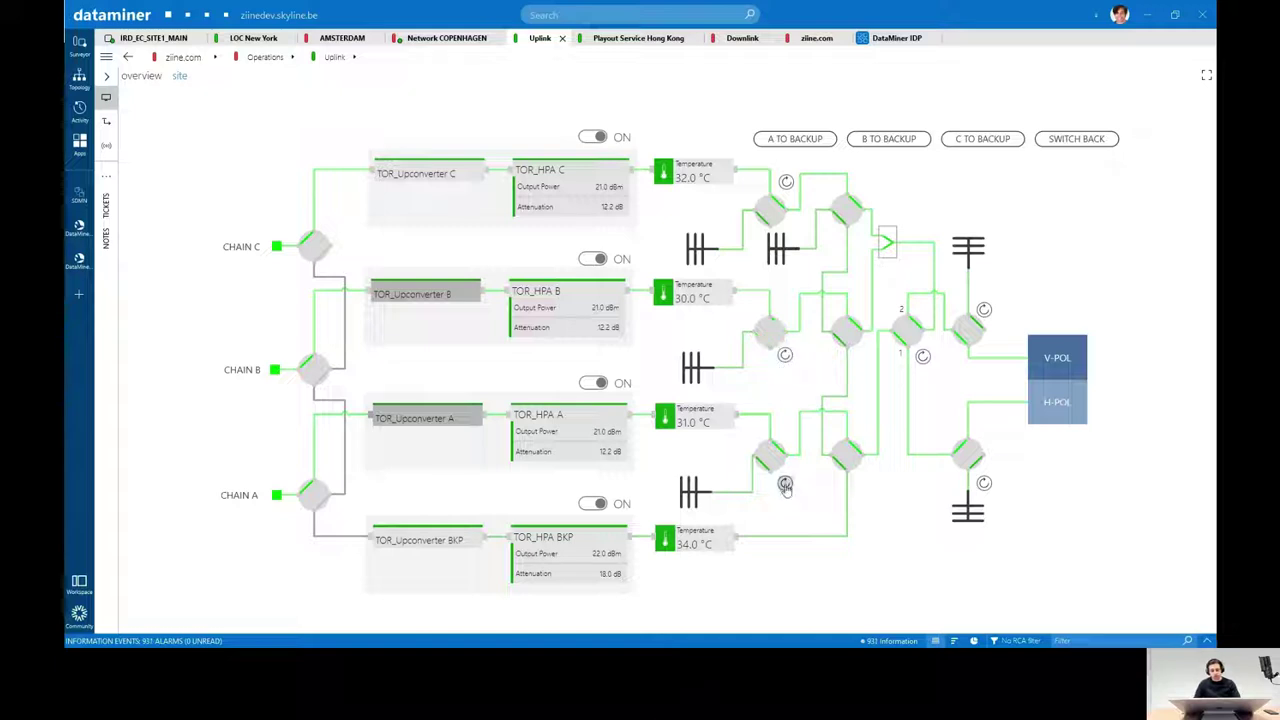
{"action": "left_click", "coordinate": [785, 484]}
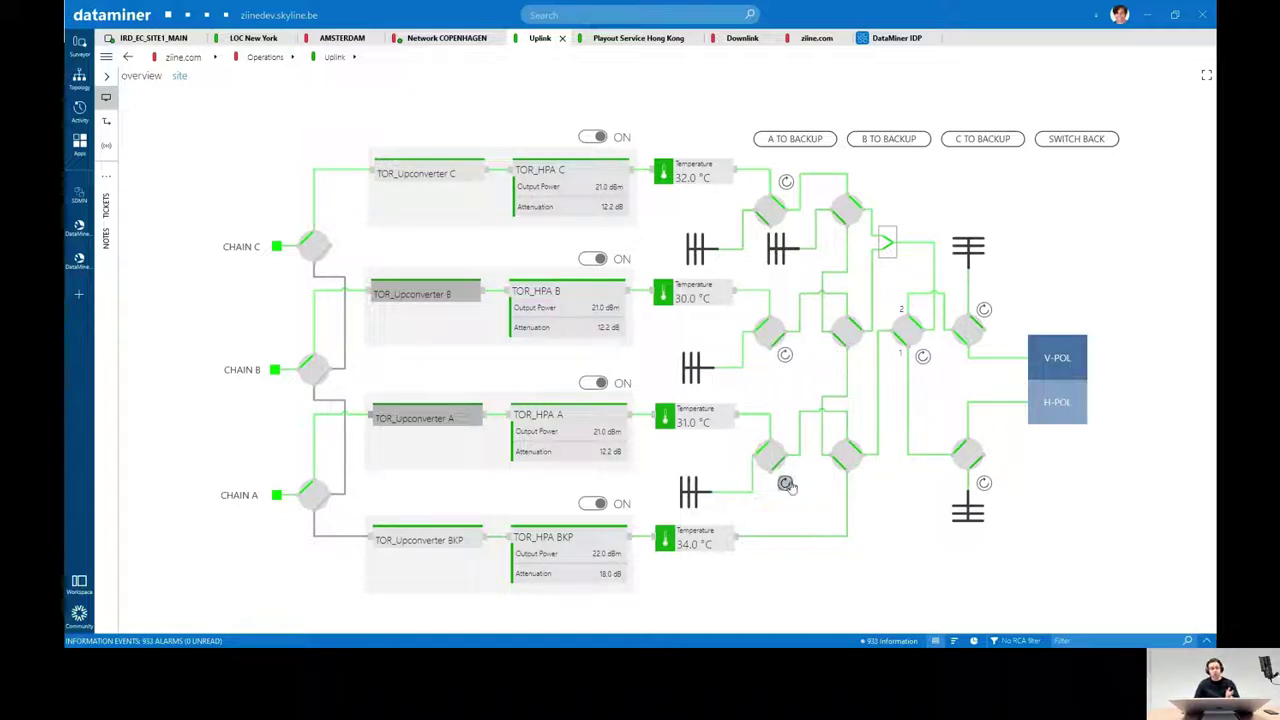
{"action": "left_click", "coordinate": [787, 184]}
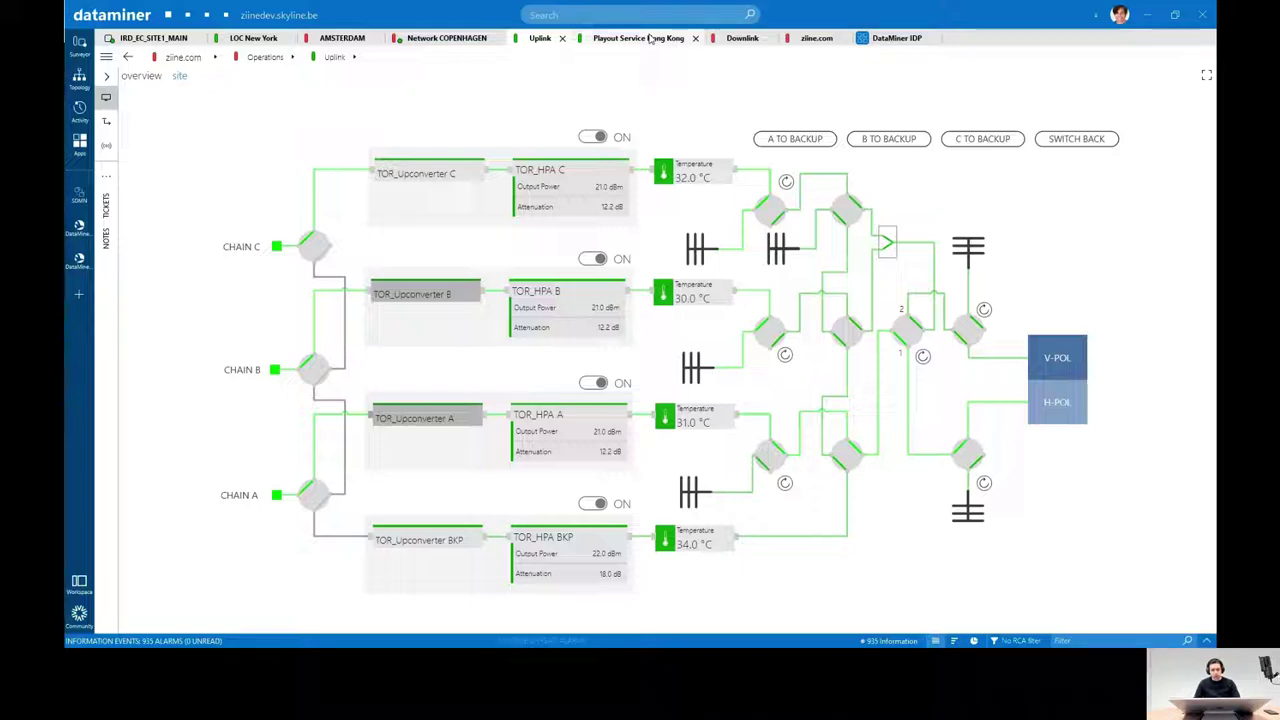
Step: Show the Playout Service Hong Kong card with the Riedel Smart Panel demo
{"action": "left_click", "coordinate": [650, 38]}
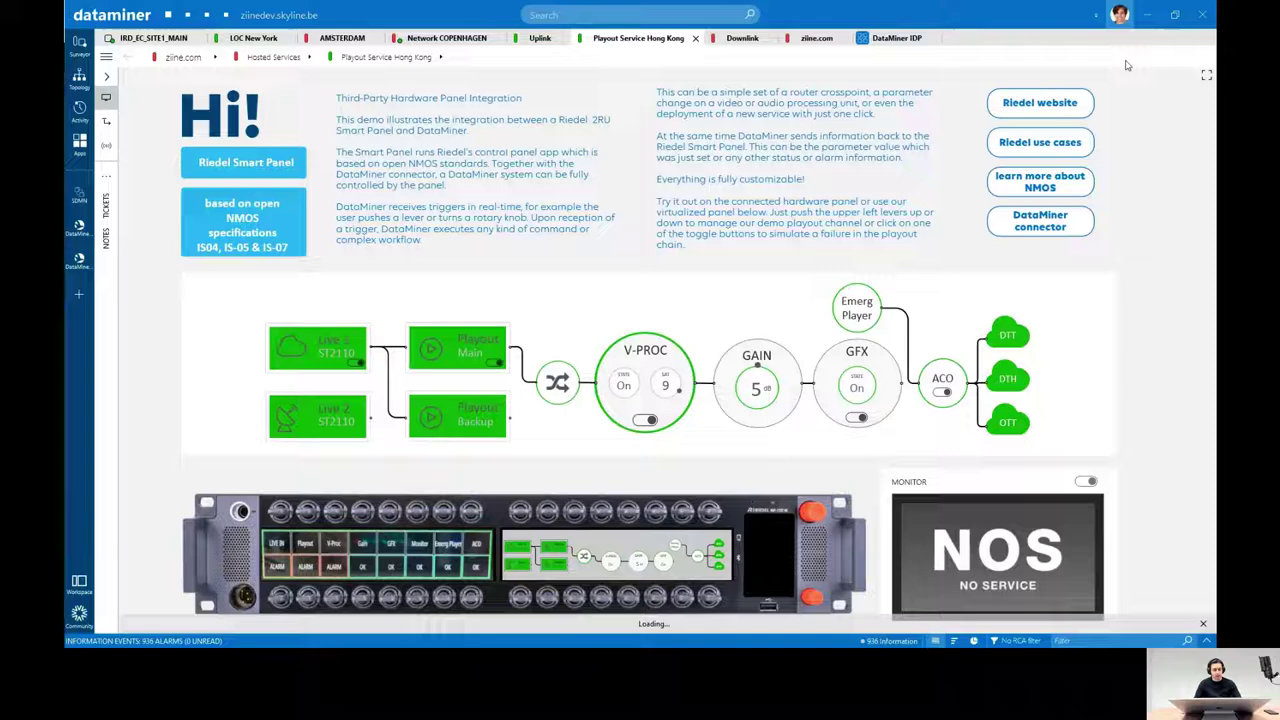
Step: Turn on 'Enable coloring when severity is normal or undefined' in Visual Overview settings and apply
{"action": "left_click", "coordinate": [1119, 15]}
{"action": "left_click", "coordinate": [1080, 110]}
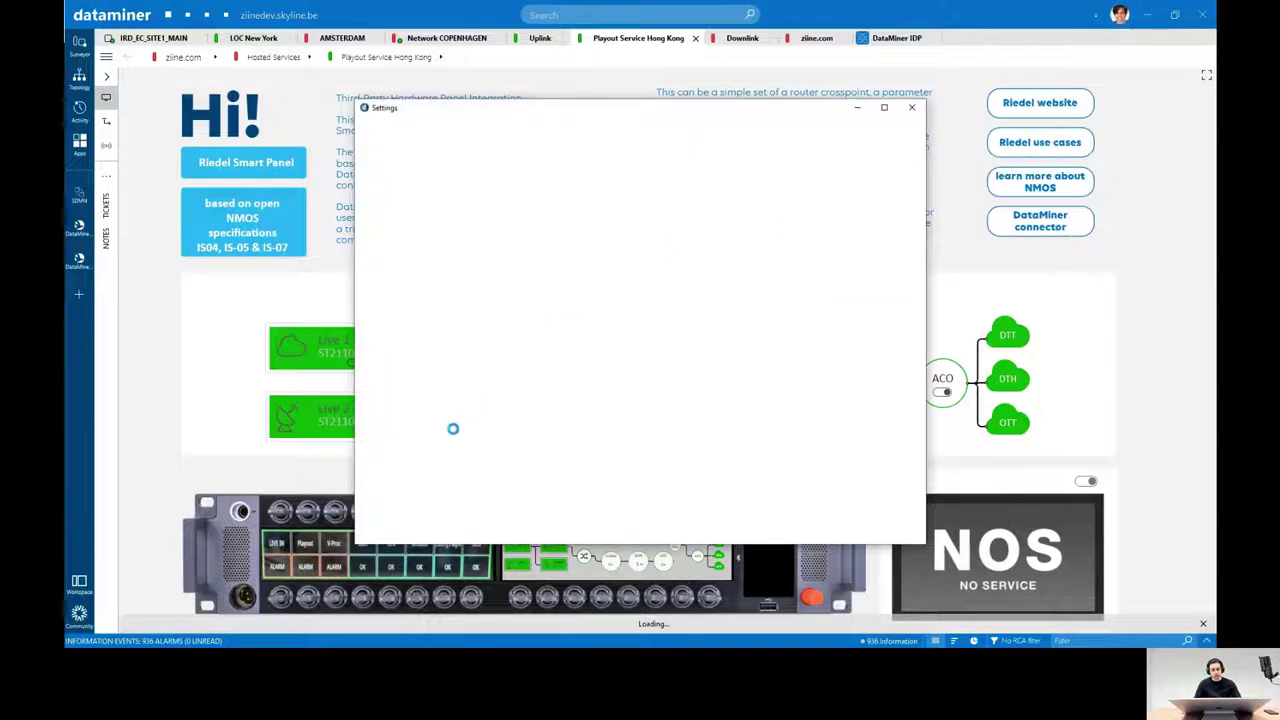
{"action": "left_click", "coordinate": [395, 397]}
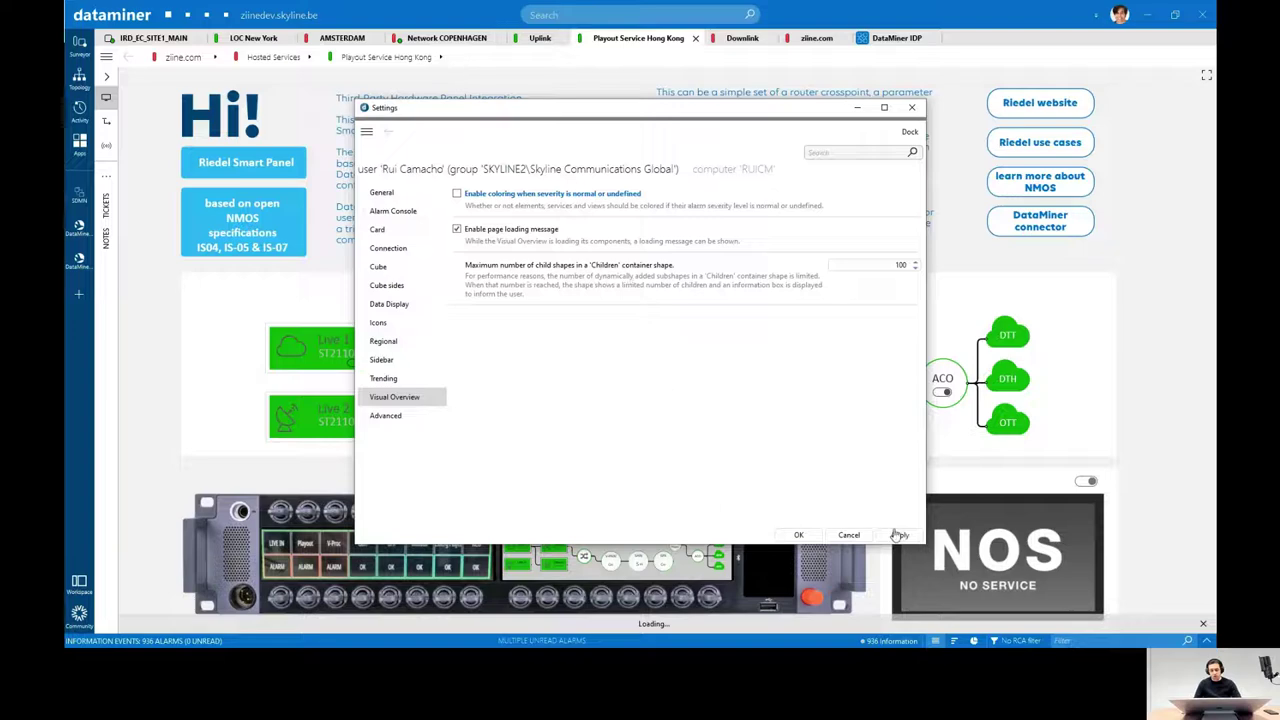
{"action": "left_click", "coordinate": [899, 535]}
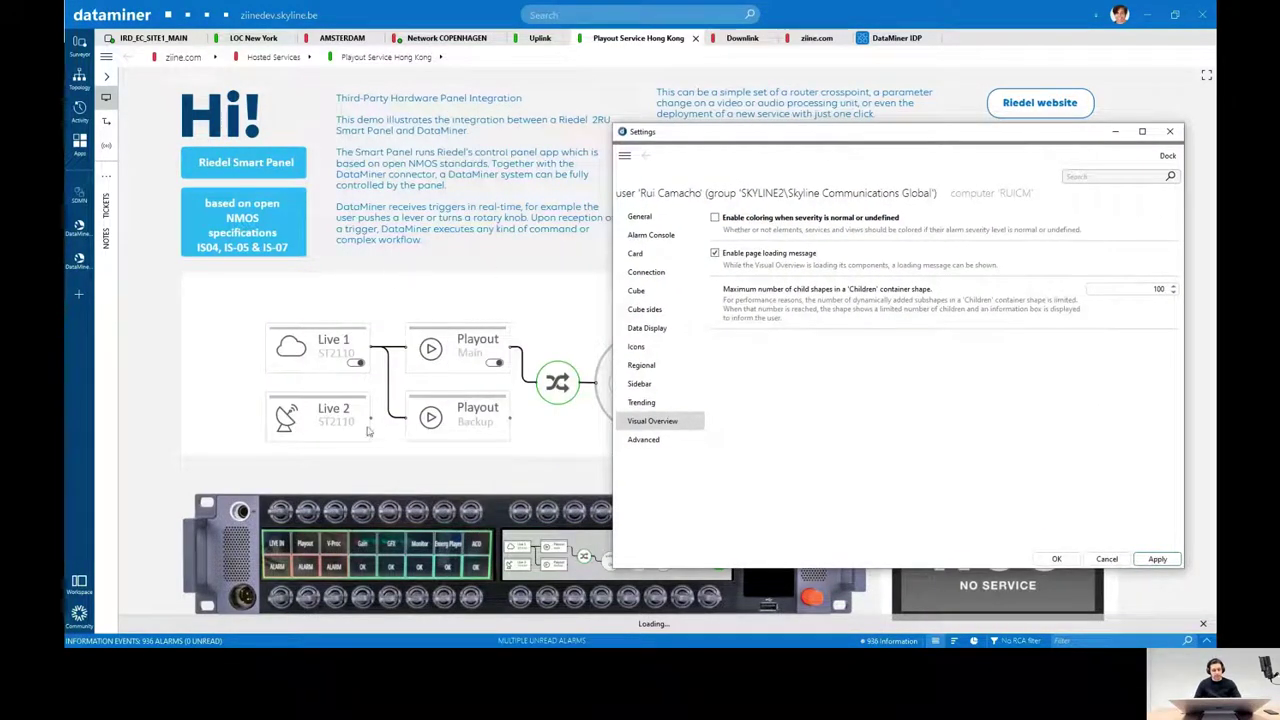
{"action": "left_click", "coordinate": [714, 217]}
{"action": "left_click", "coordinate": [1148, 560]}
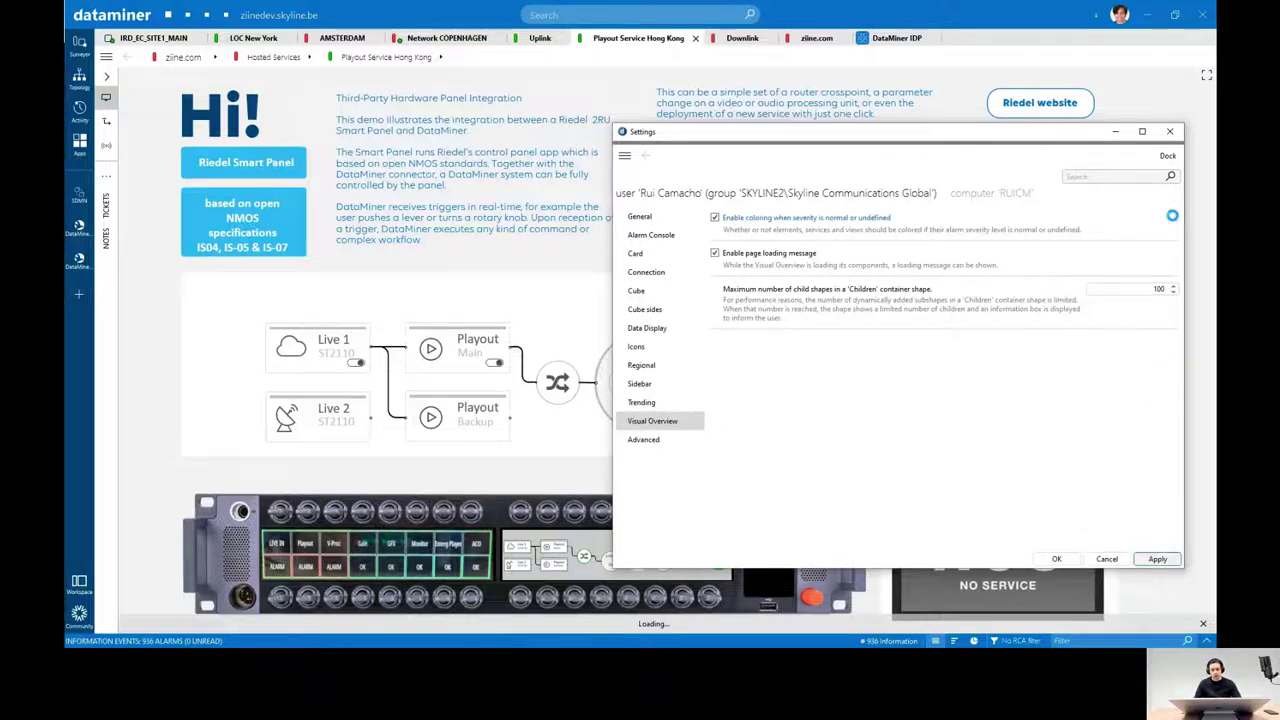
{"action": "left_click", "coordinate": [1173, 133]}
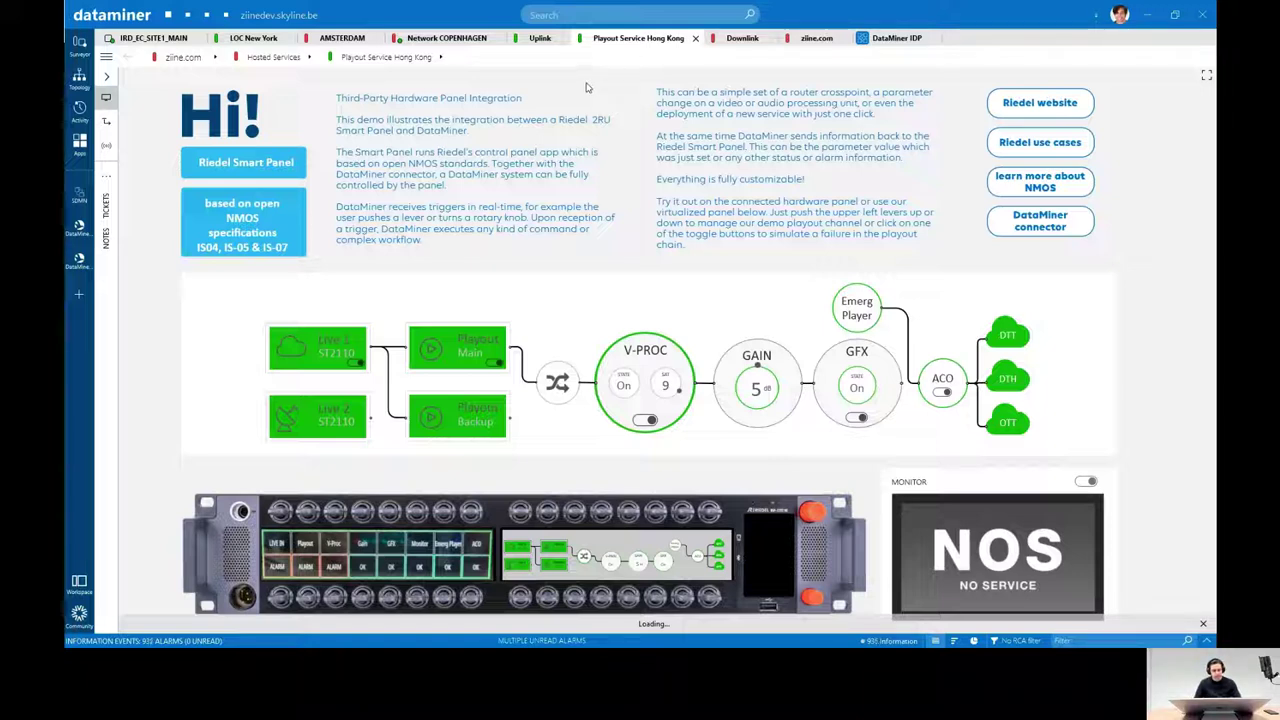
Step: On the Downlink card, reset the Health statistics SLA counters and confirm with Yes
{"action": "left_click", "coordinate": [738, 40]}
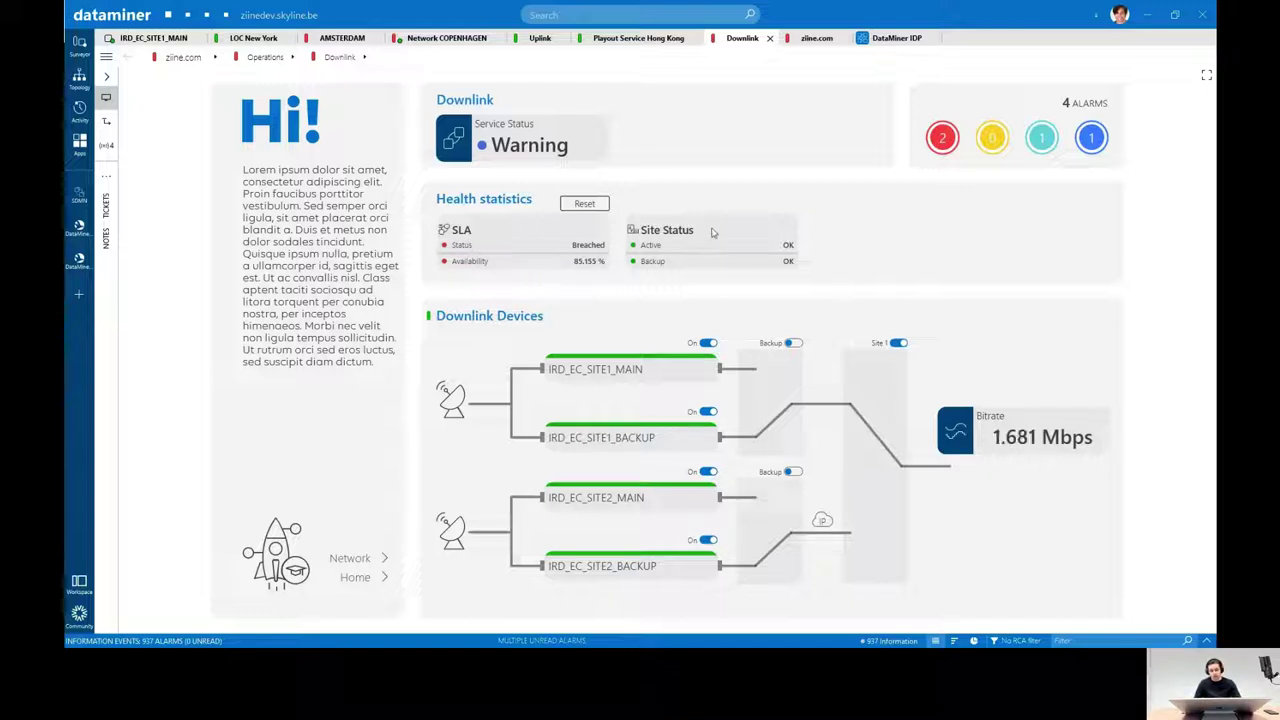
{"action": "left_click", "coordinate": [588, 207]}
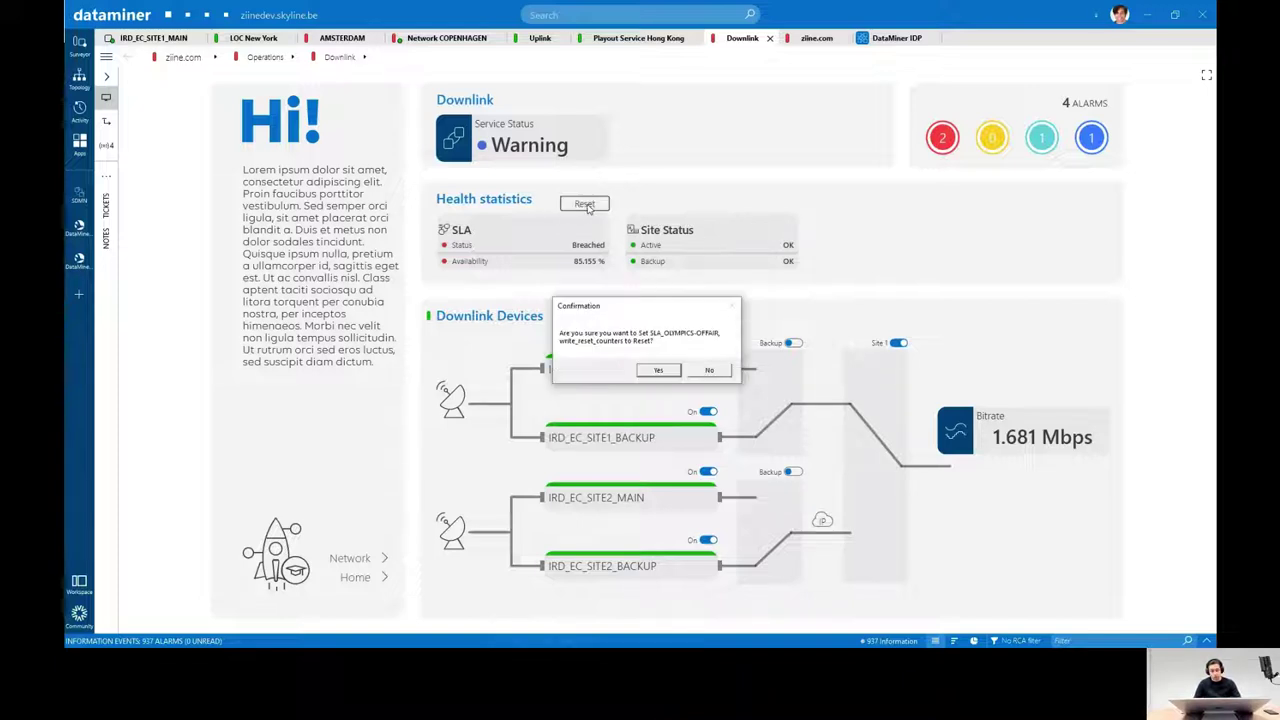
{"action": "left_click", "coordinate": [649, 374]}
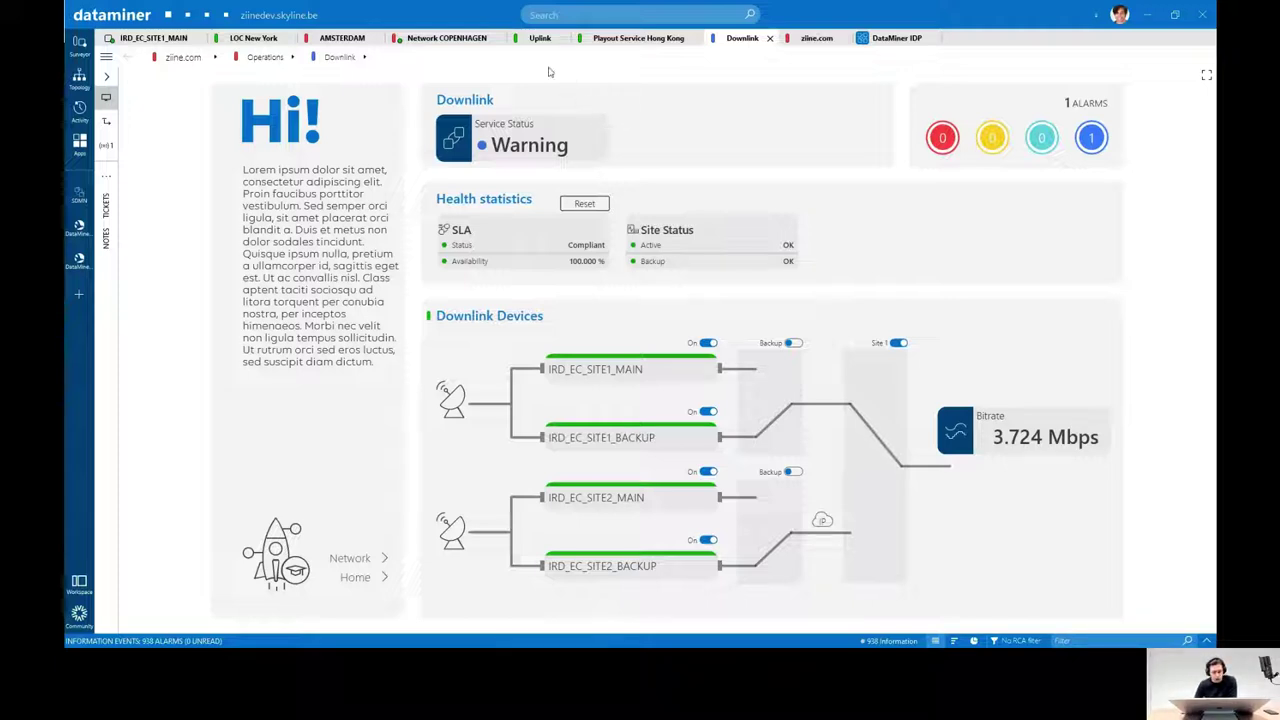
Step: Switch Uplink chain C to backup and back, then open the SDMN services overview
{"action": "left_click", "coordinate": [539, 38]}
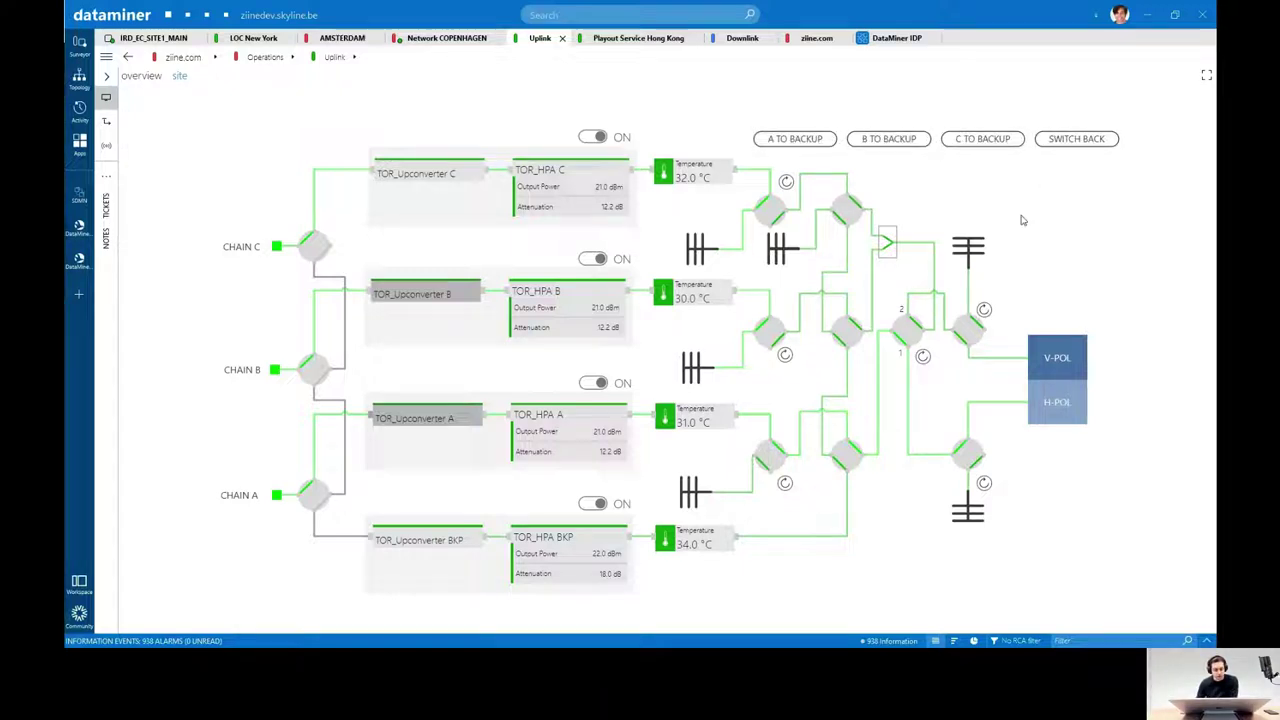
{"action": "left_click", "coordinate": [984, 140]}
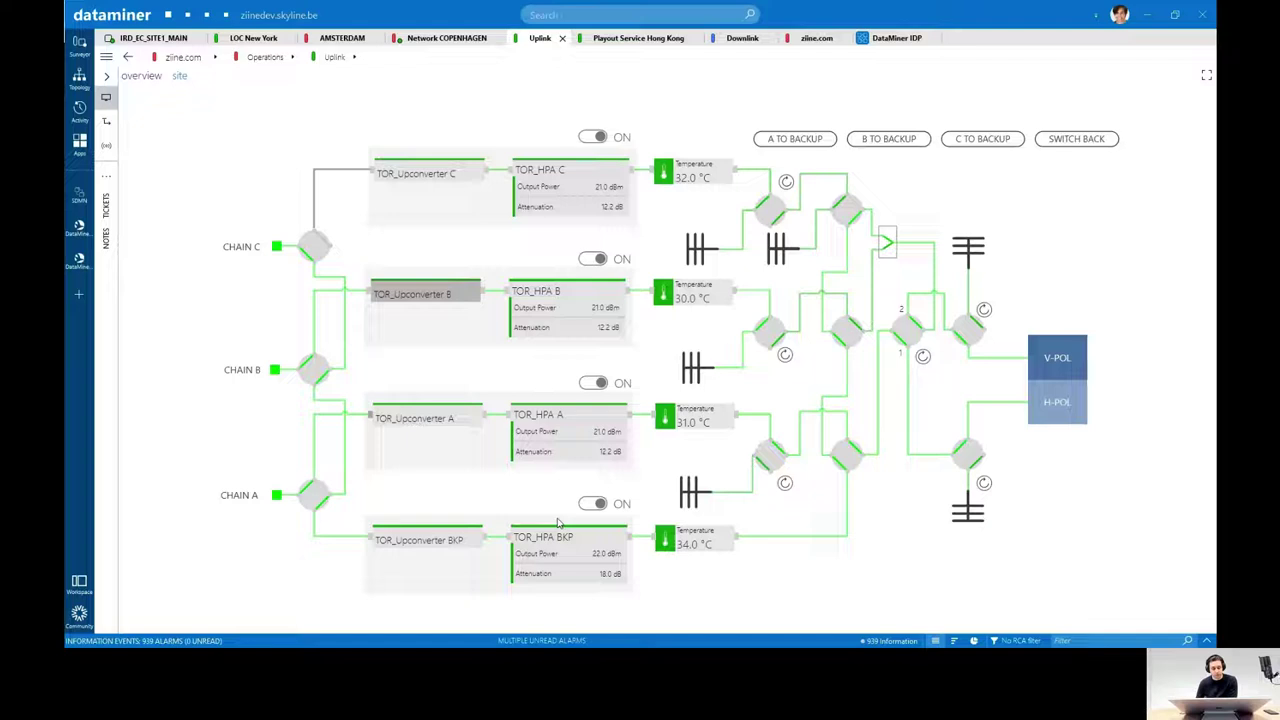
{"action": "left_click", "coordinate": [1080, 140]}
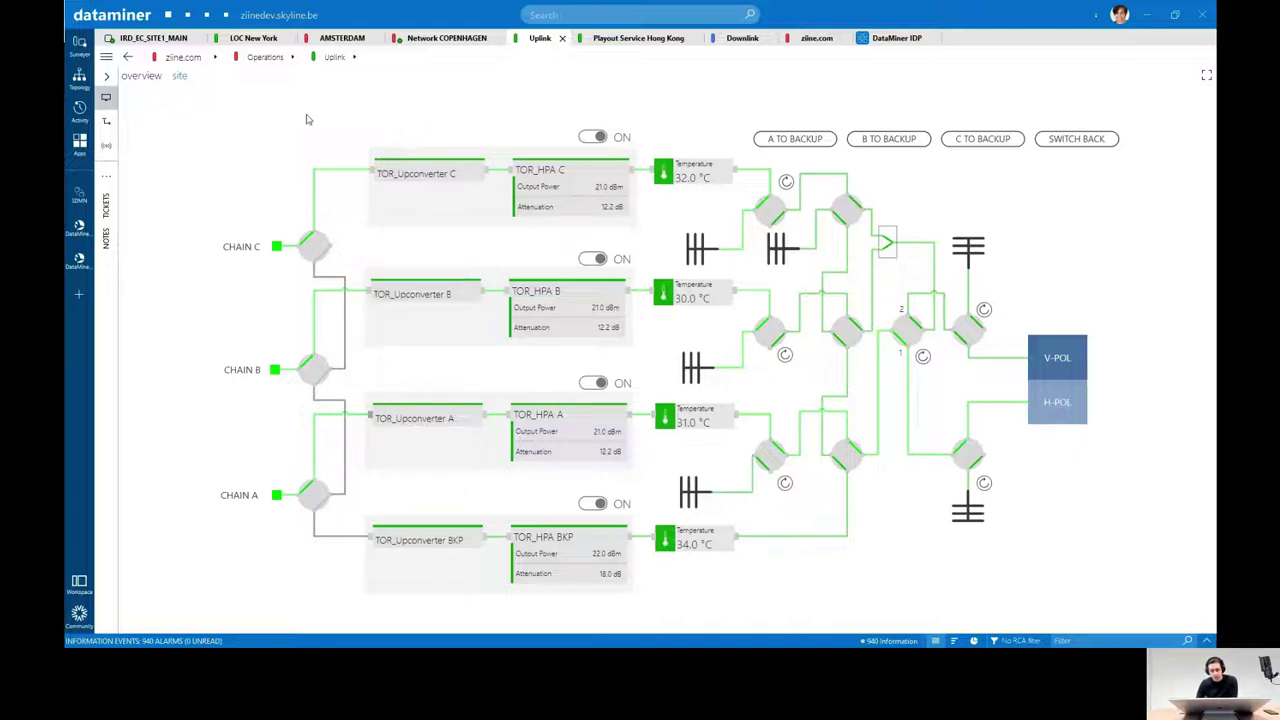
{"action": "left_click", "coordinate": [78, 198]}
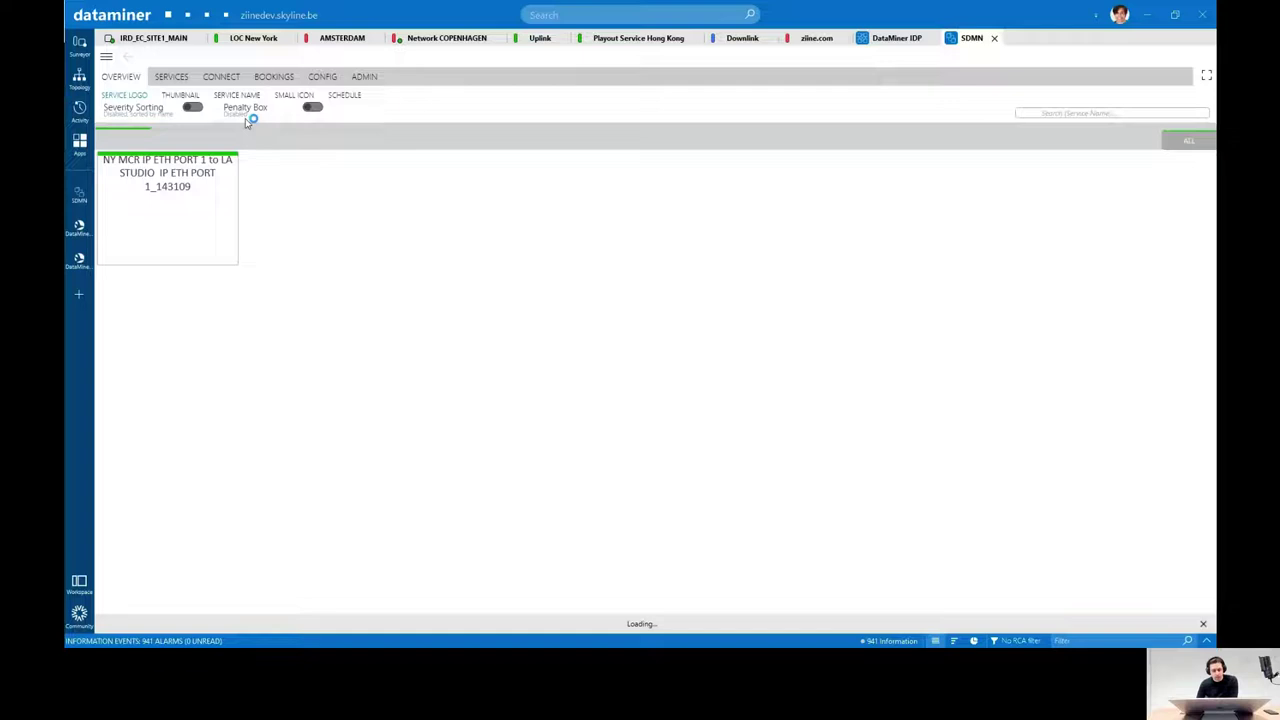
Step: Open the New York to Los Angeles service's video thumbnails, then the DataMiner IDP overview
{"action": "left_click", "coordinate": [139, 188]}
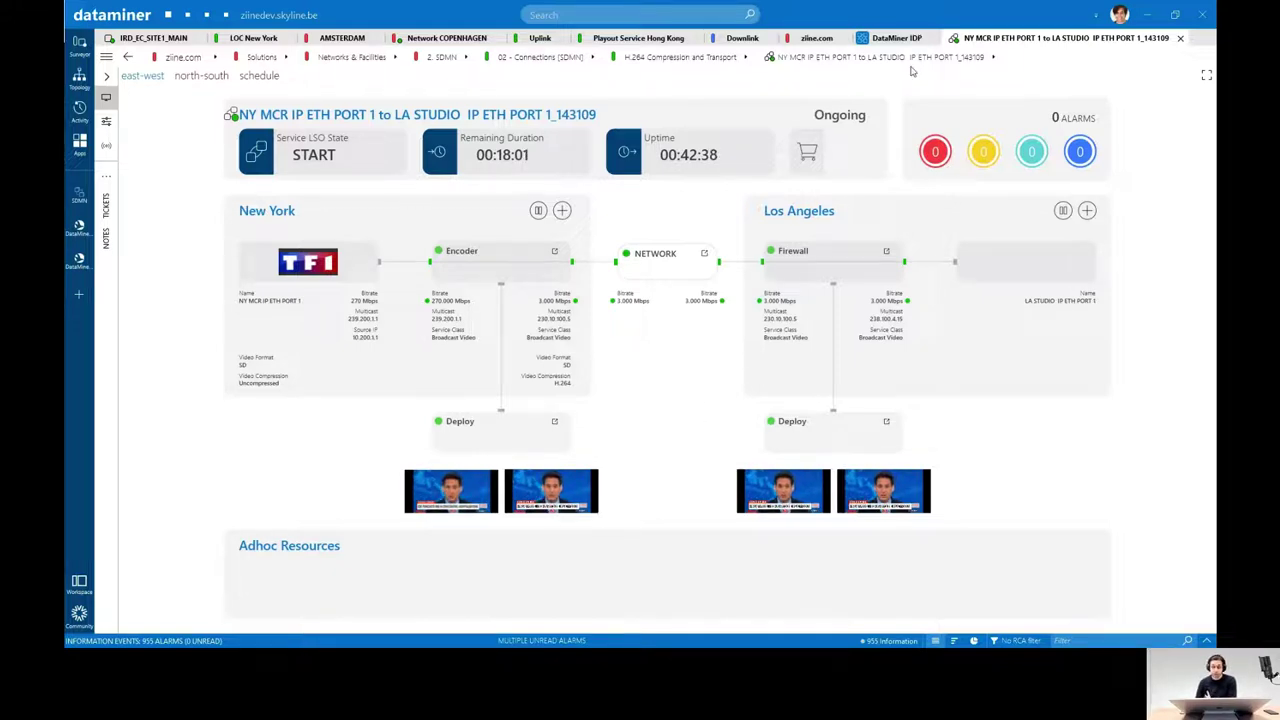
{"action": "left_click", "coordinate": [896, 38]}
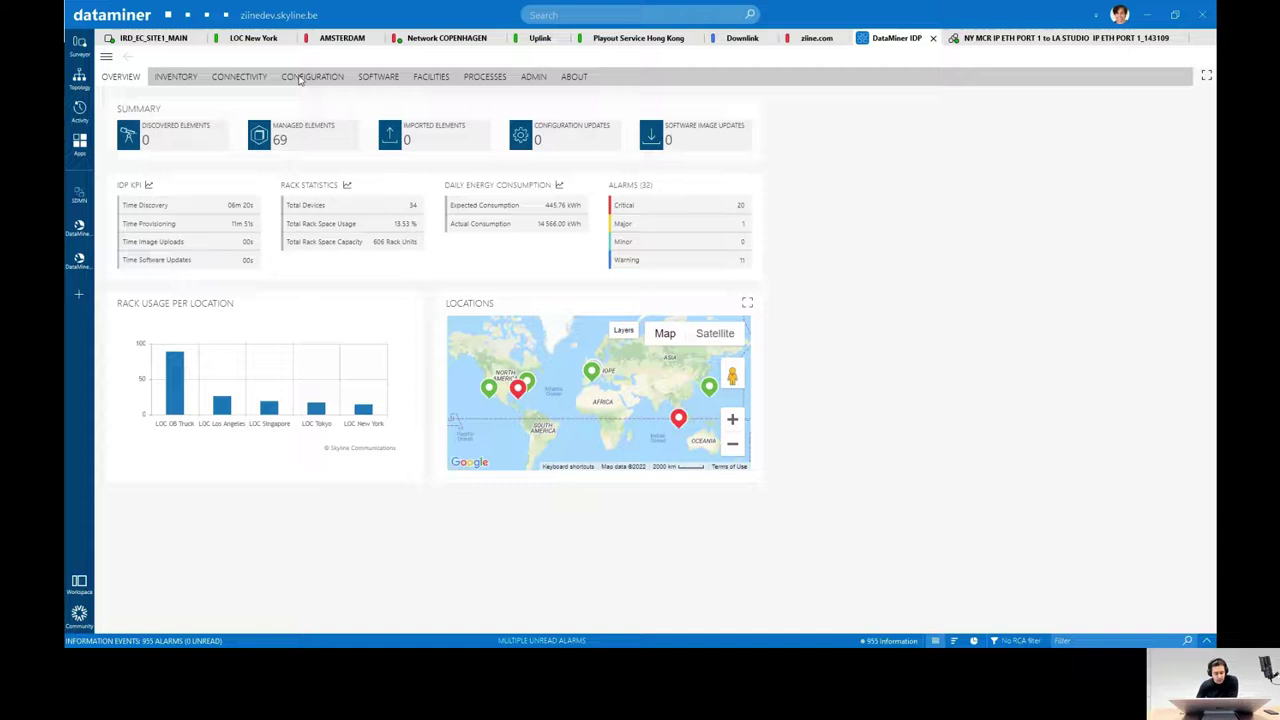
{"action": "left_click", "coordinate": [378, 76]}
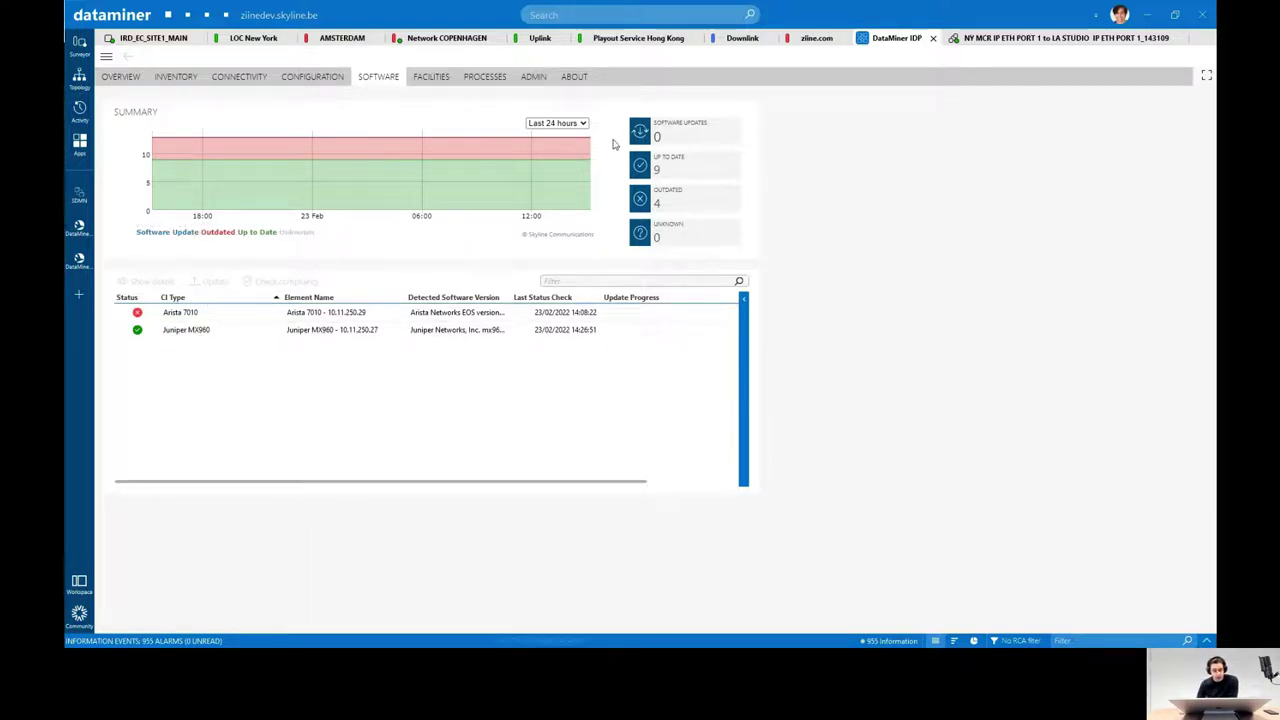
{"action": "left_click", "coordinate": [126, 80]}
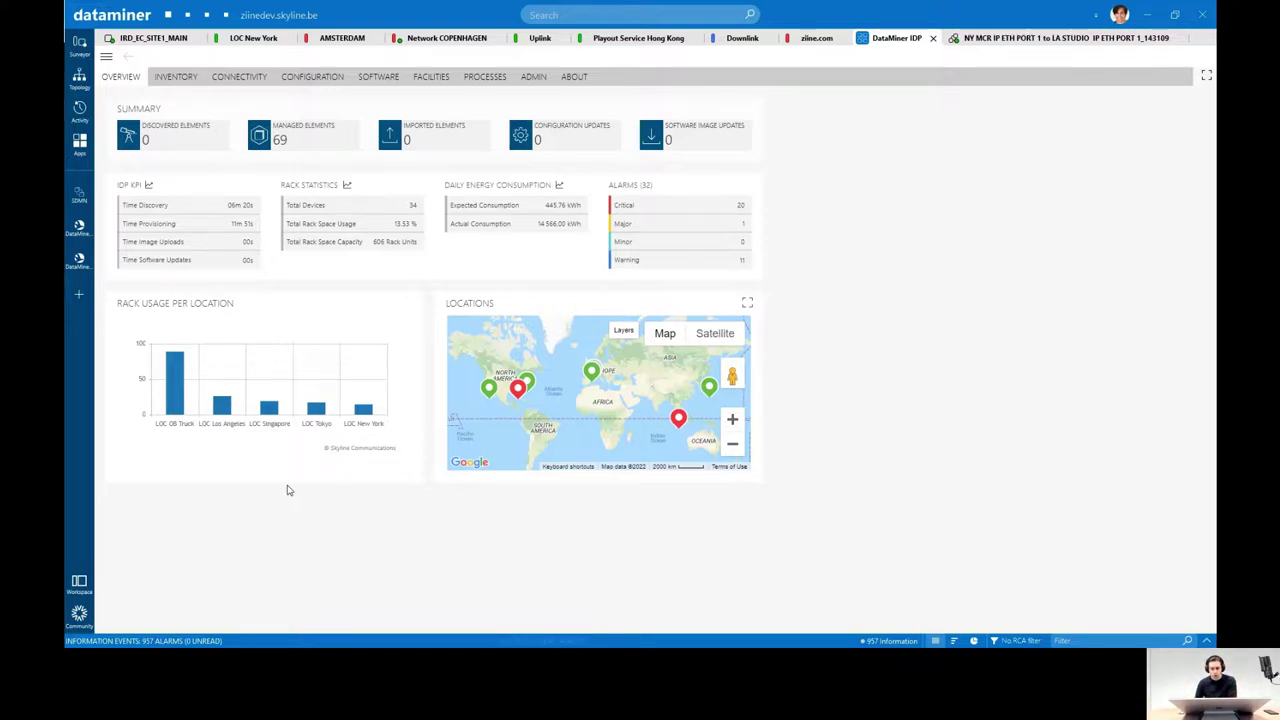
Step: Switch from Cube to Chrome showing the DataMiner Community home page
{"action": "key", "text": "alt+Tab"}
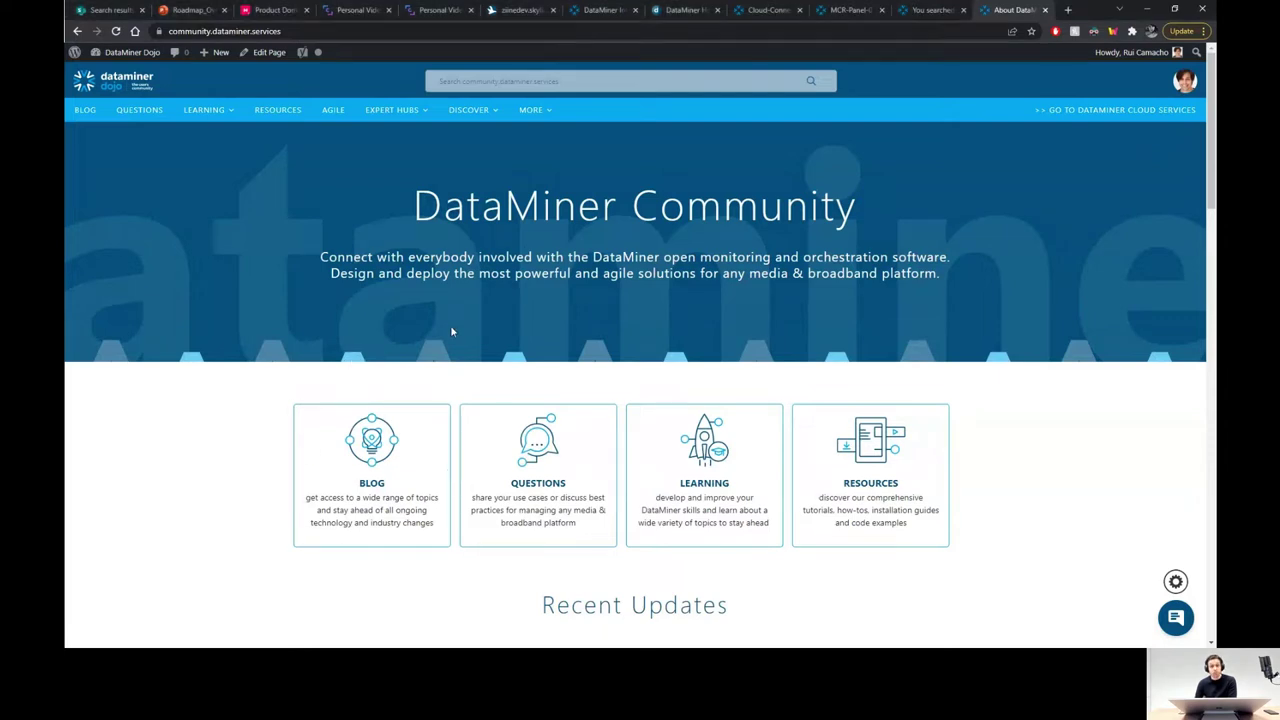